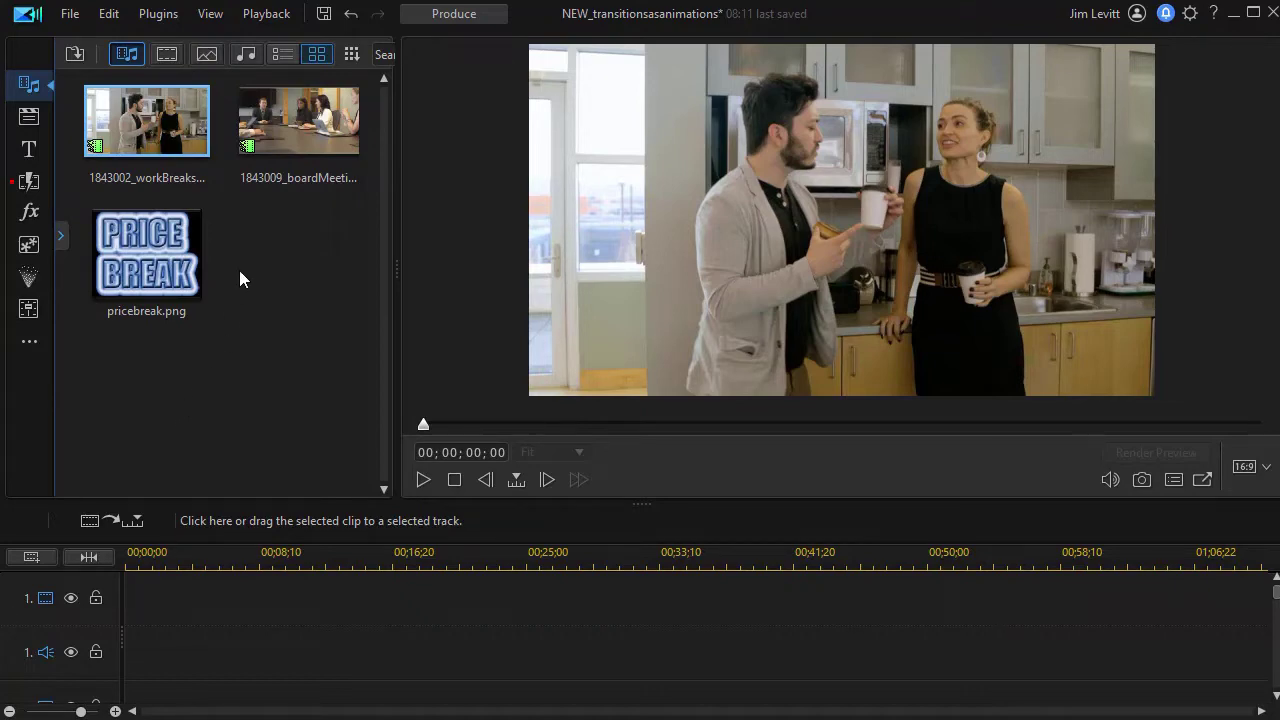
- Place the 1843002_workBreaks clip on track 1 and add a Slide transition to its start
{"action": "left_click_drag", "start_coordinate": [141, 134], "coordinate": [125, 600]}
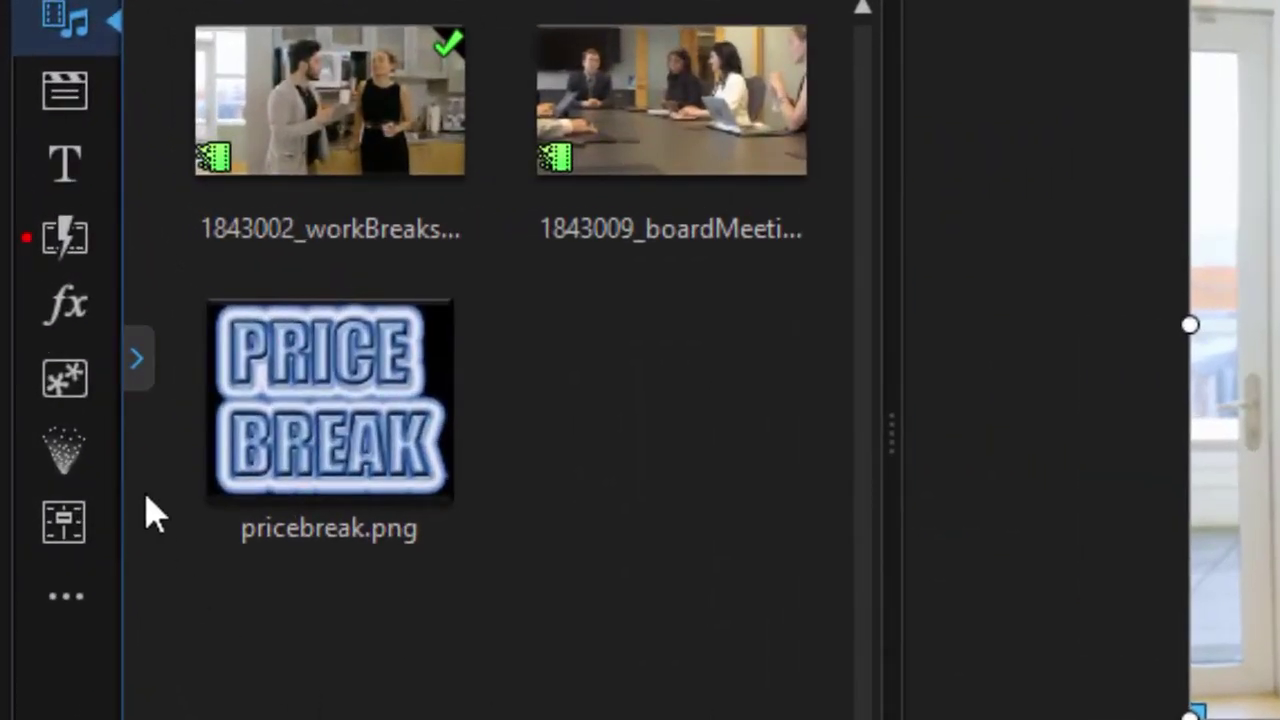
{"action": "left_click", "coordinate": [70, 242]}
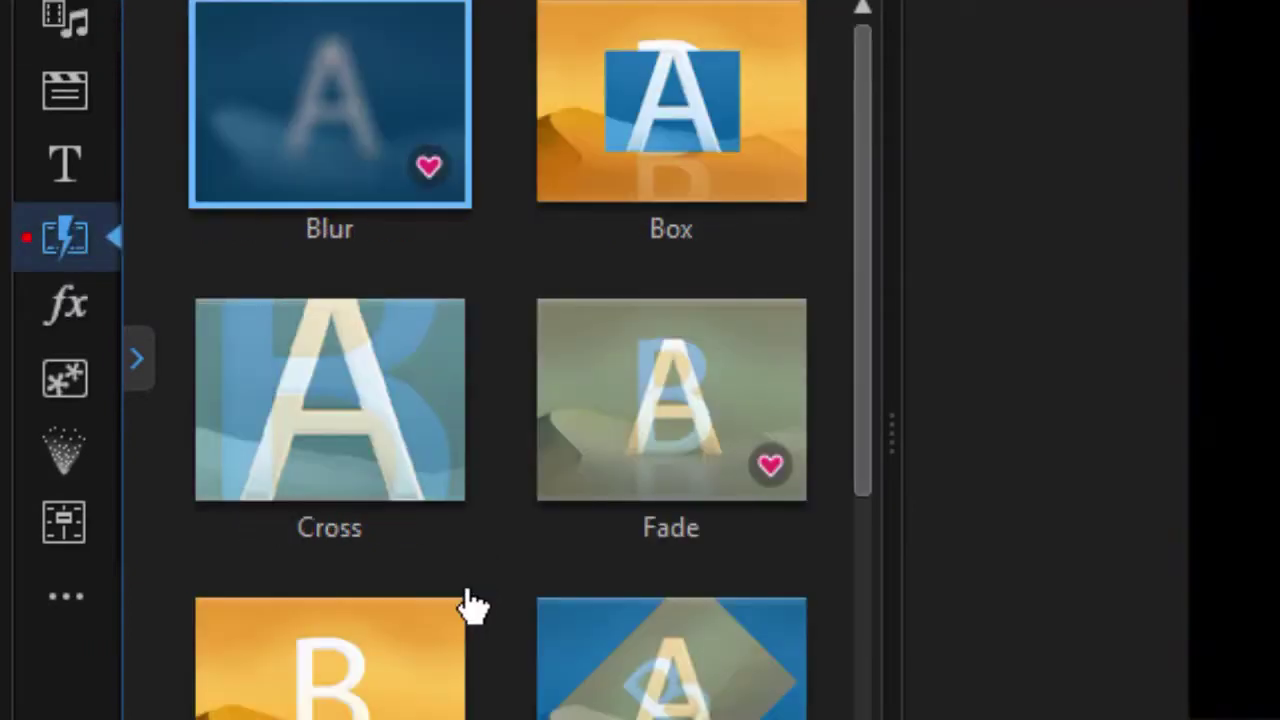
{"action": "left_click_drag", "start_coordinate": [862, 450], "coordinate": [860, 683]}
{"action": "scroll", "coordinate": [823, 686], "scroll_direction": "down", "scroll_amount": 2}
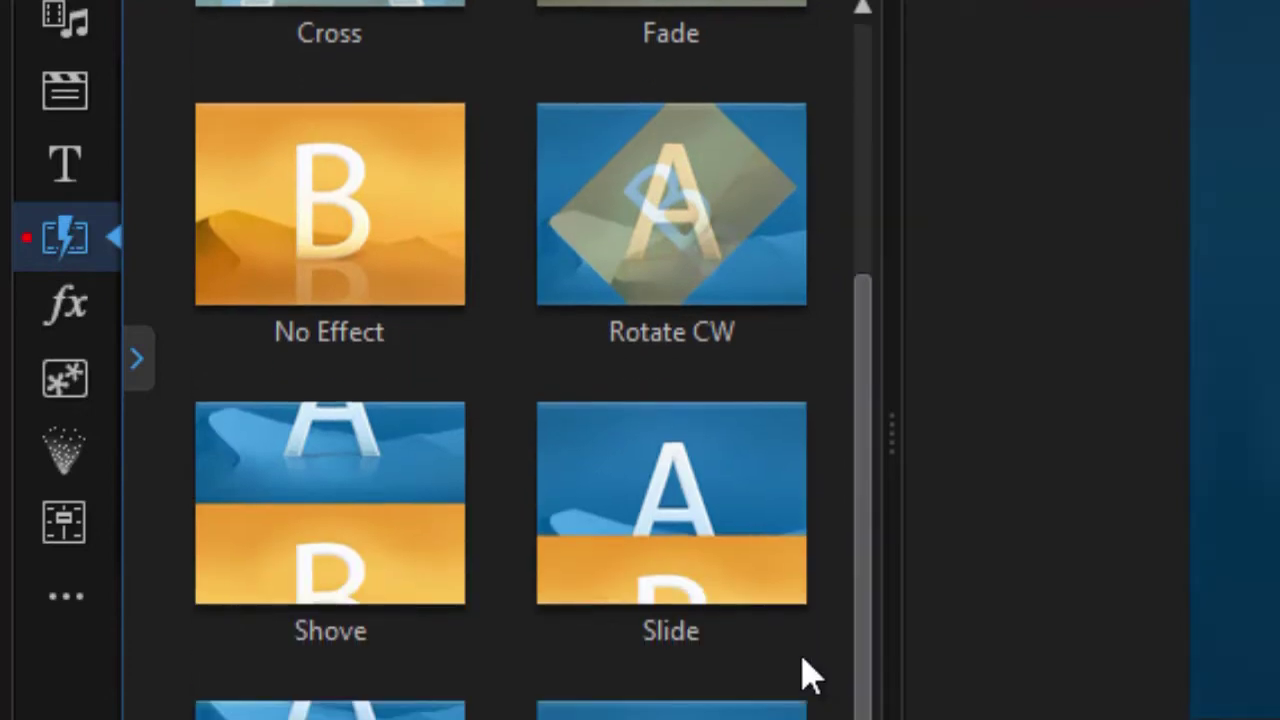
{"action": "left_click", "coordinate": [626, 506]}
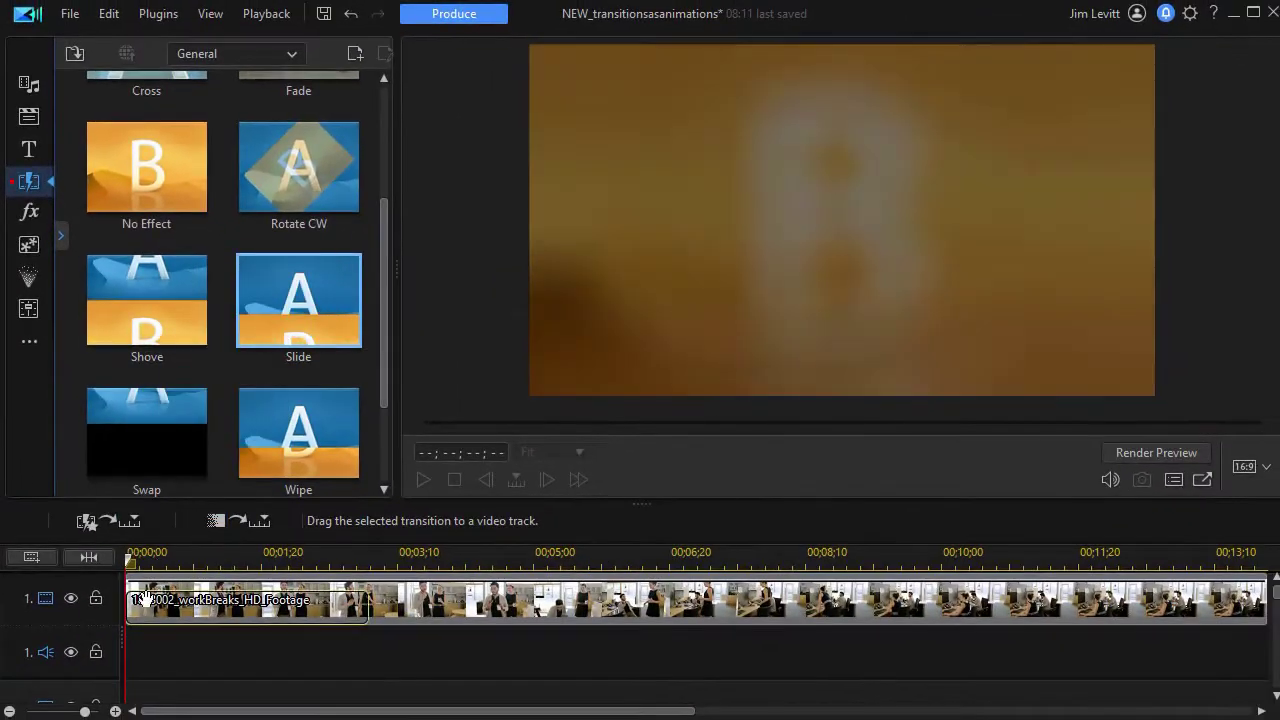
{"action": "left_click_drag", "start_coordinate": [145, 598], "coordinate": [177, 609]}
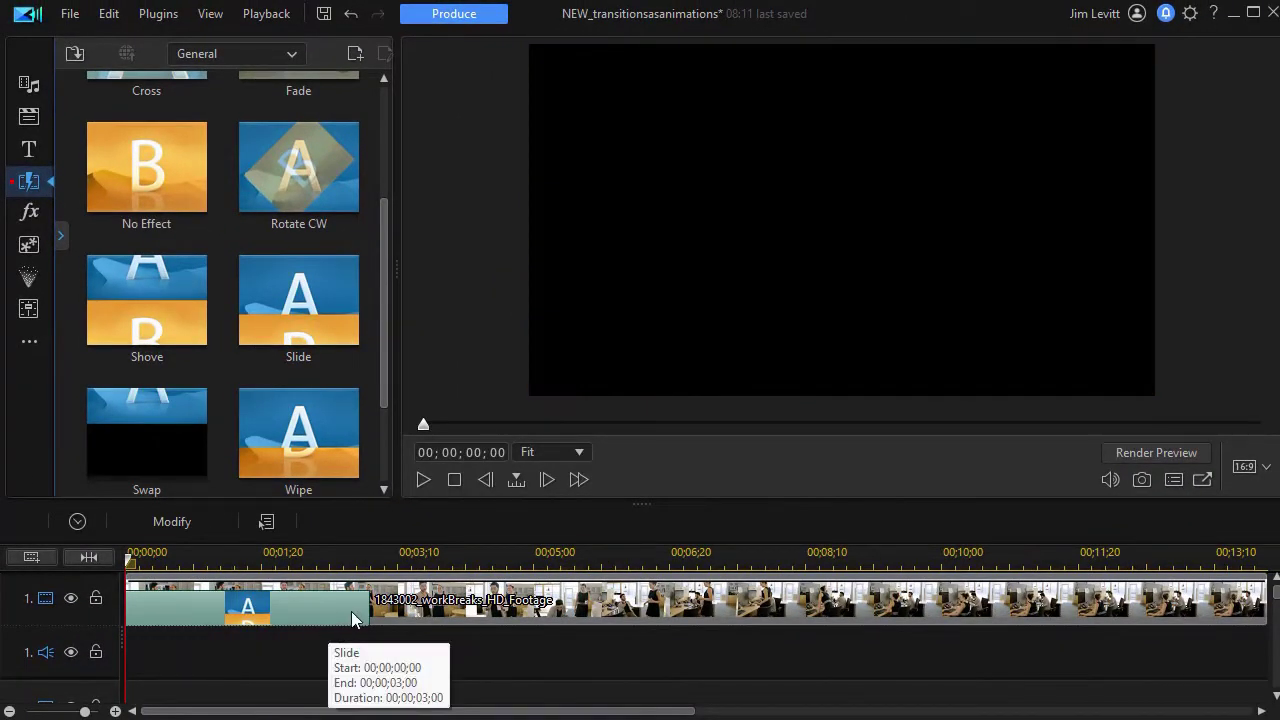
- Shorten the Slide transition to about one second, preview it, then delete it
{"action": "left_click_drag", "start_coordinate": [366, 609], "coordinate": [230, 614]}
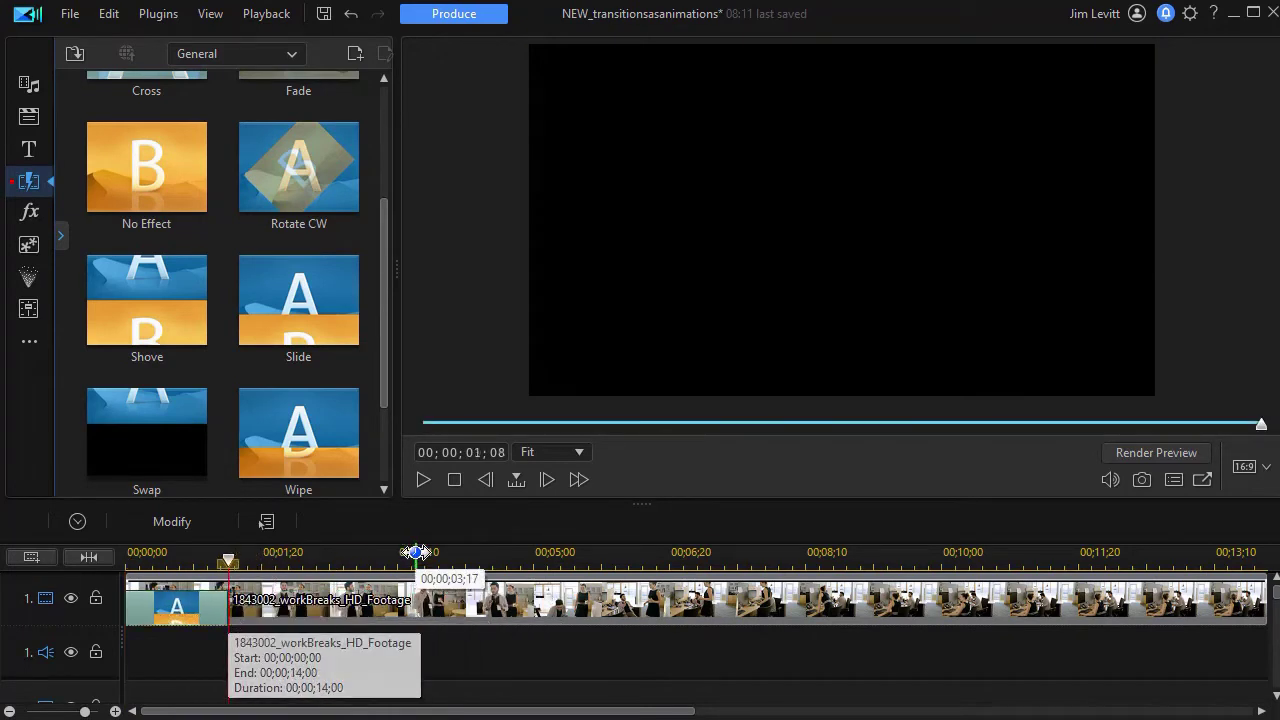
{"action": "left_click", "coordinate": [422, 481]}
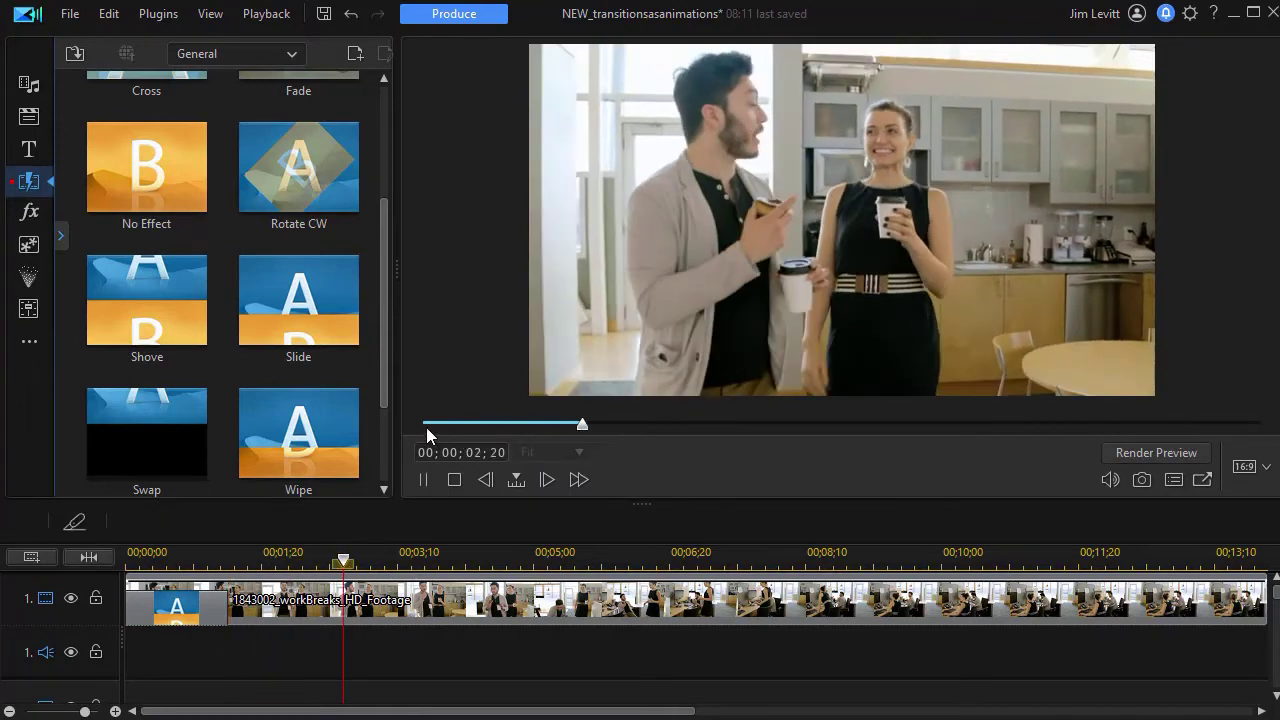
{"action": "left_click", "coordinate": [426, 426]}
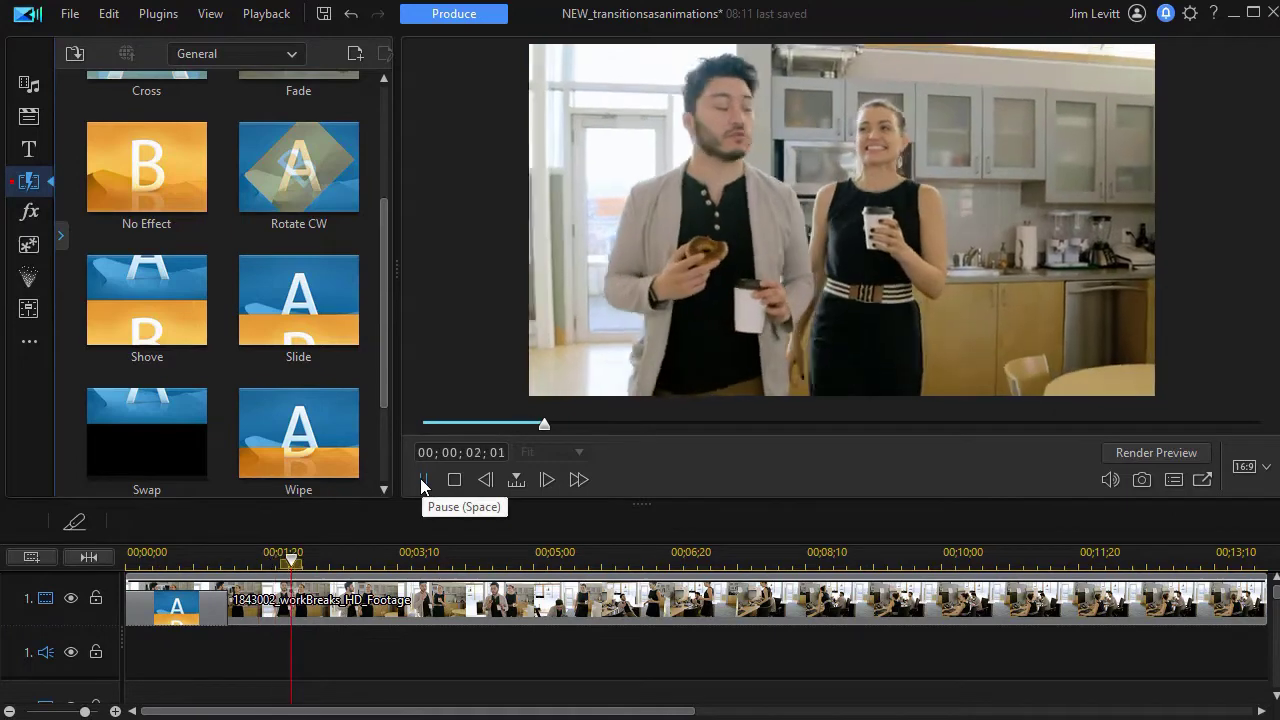
{"action": "left_click", "coordinate": [455, 481]}
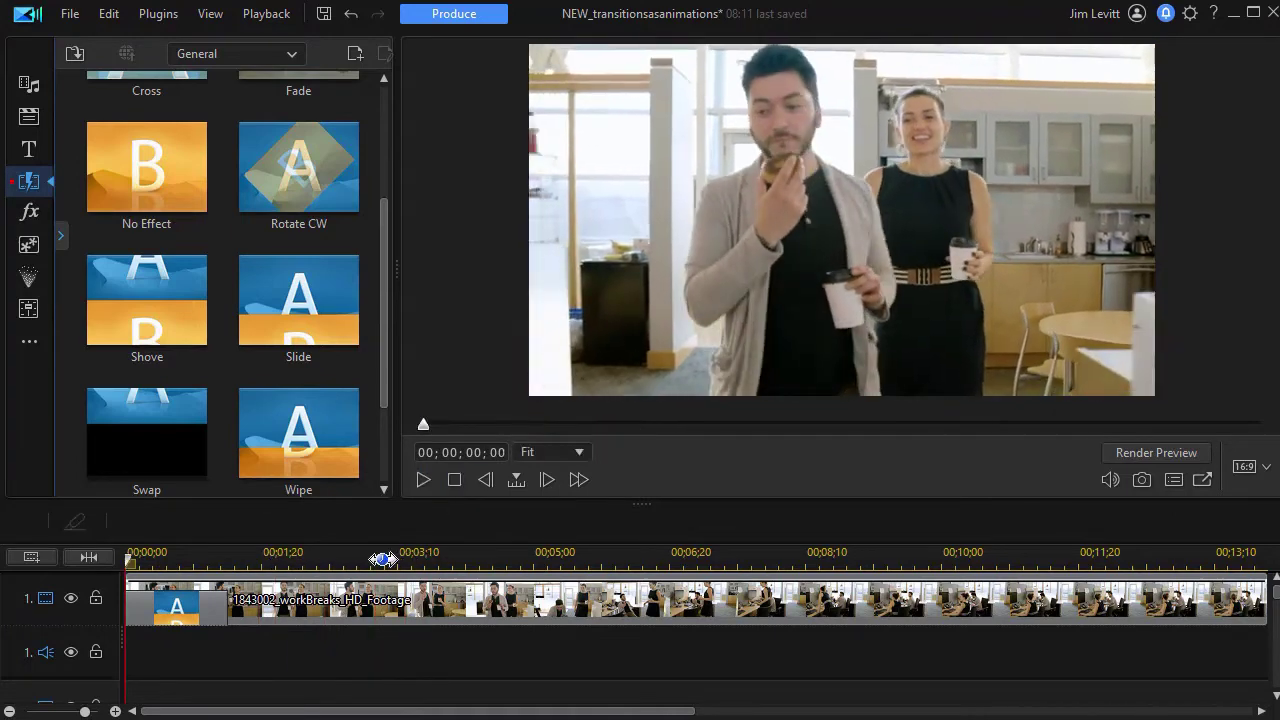
{"action": "left_click", "coordinate": [198, 607]}
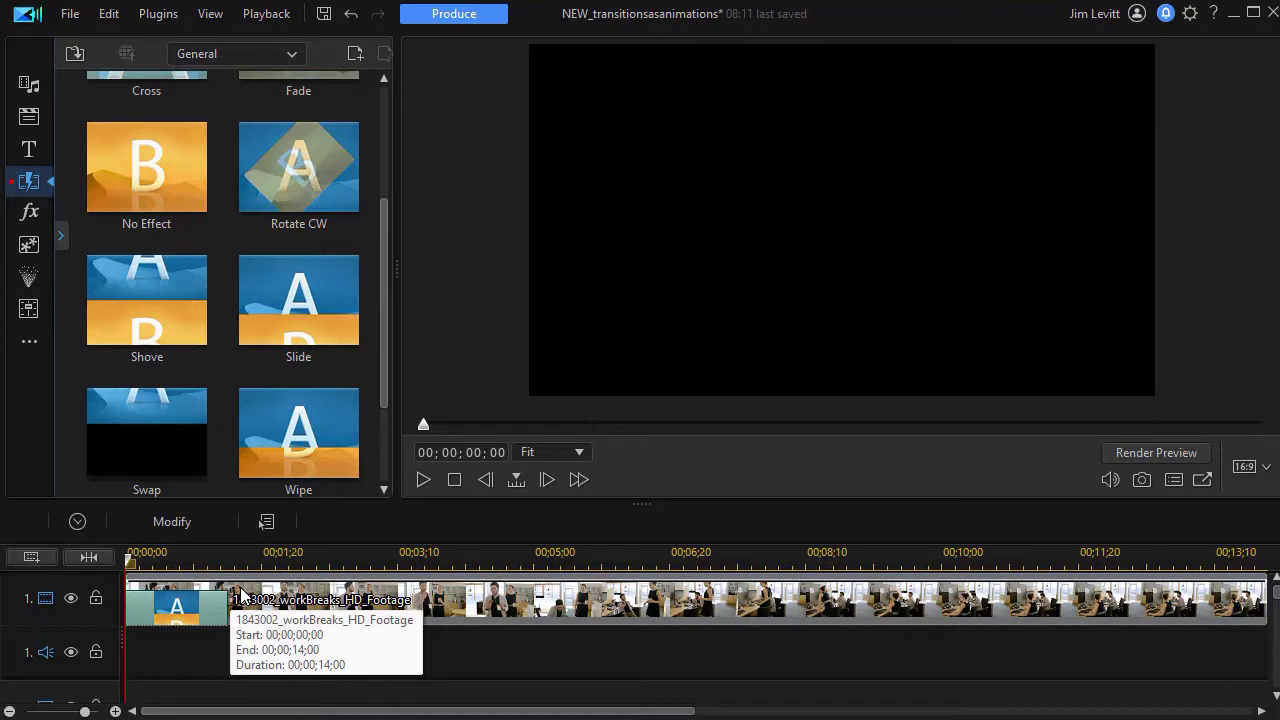
{"action": "key", "text": "Delete"}
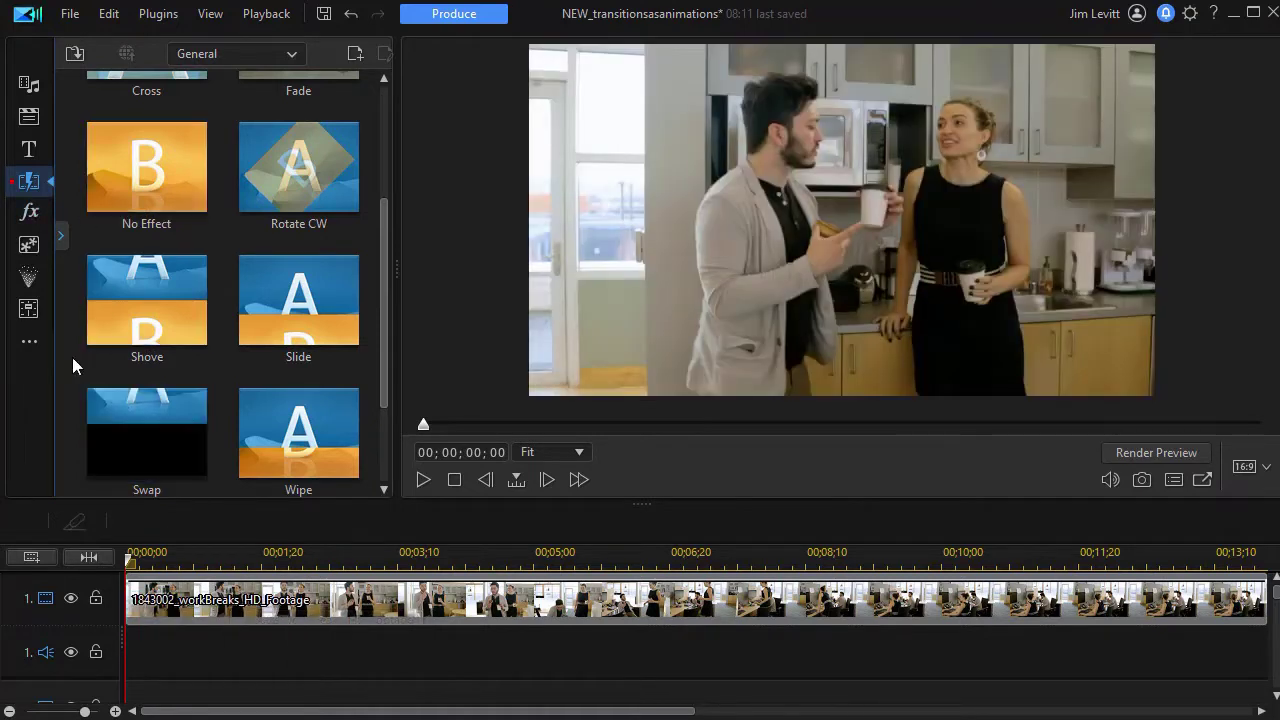
- In PiP Designer, give the workBreaks clip an Expanding Lines 2 in-animation shortened to about one second
{"action": "double_click", "coordinate": [272, 598]}
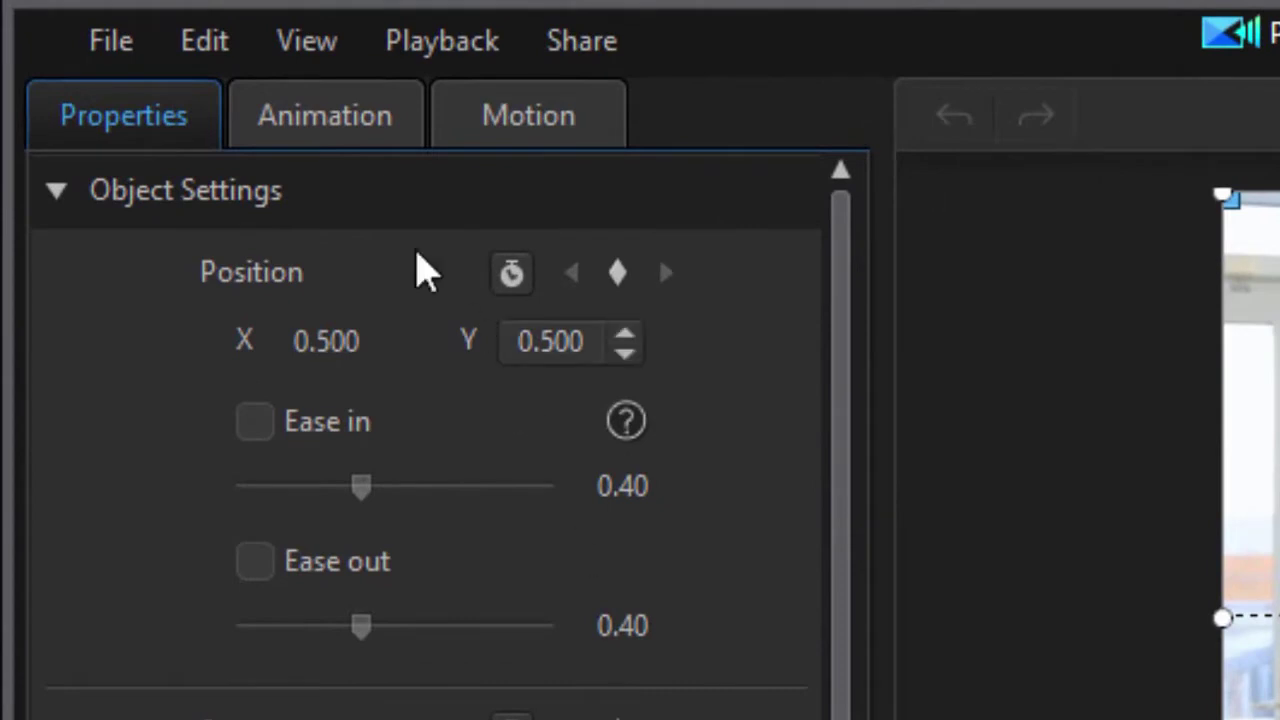
{"action": "left_click", "coordinate": [330, 112]}
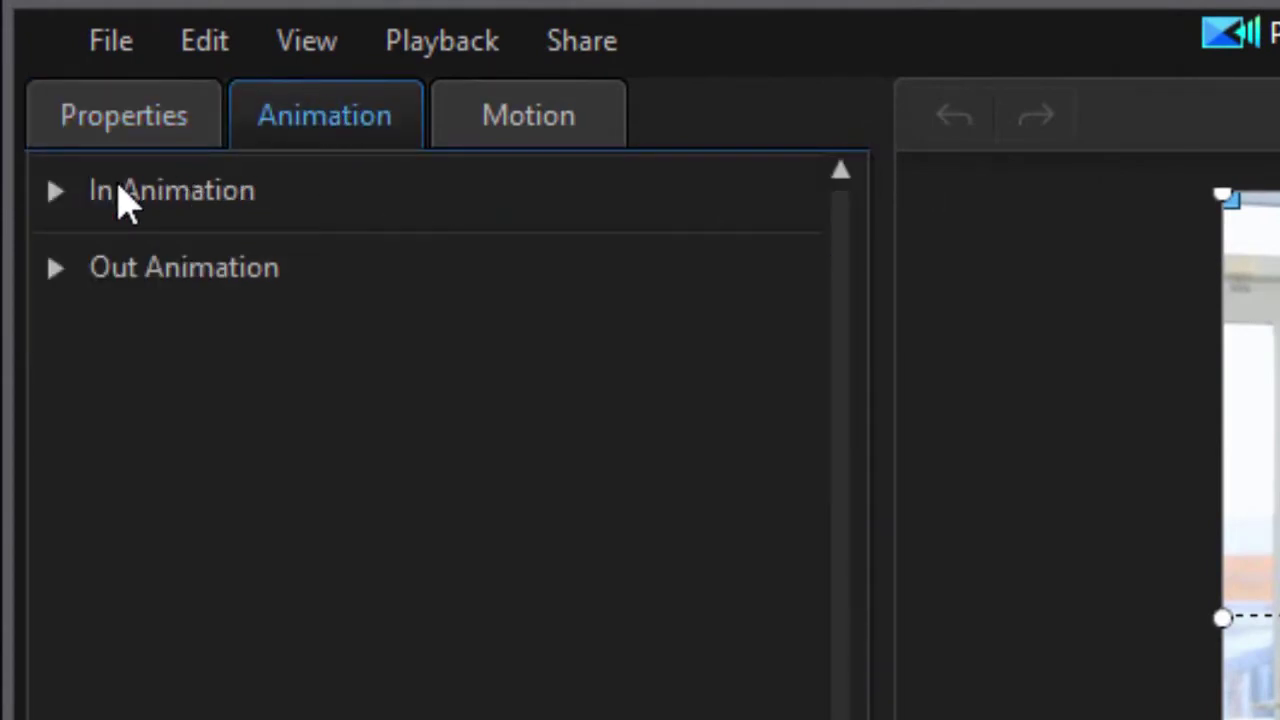
{"action": "left_click", "coordinate": [66, 195]}
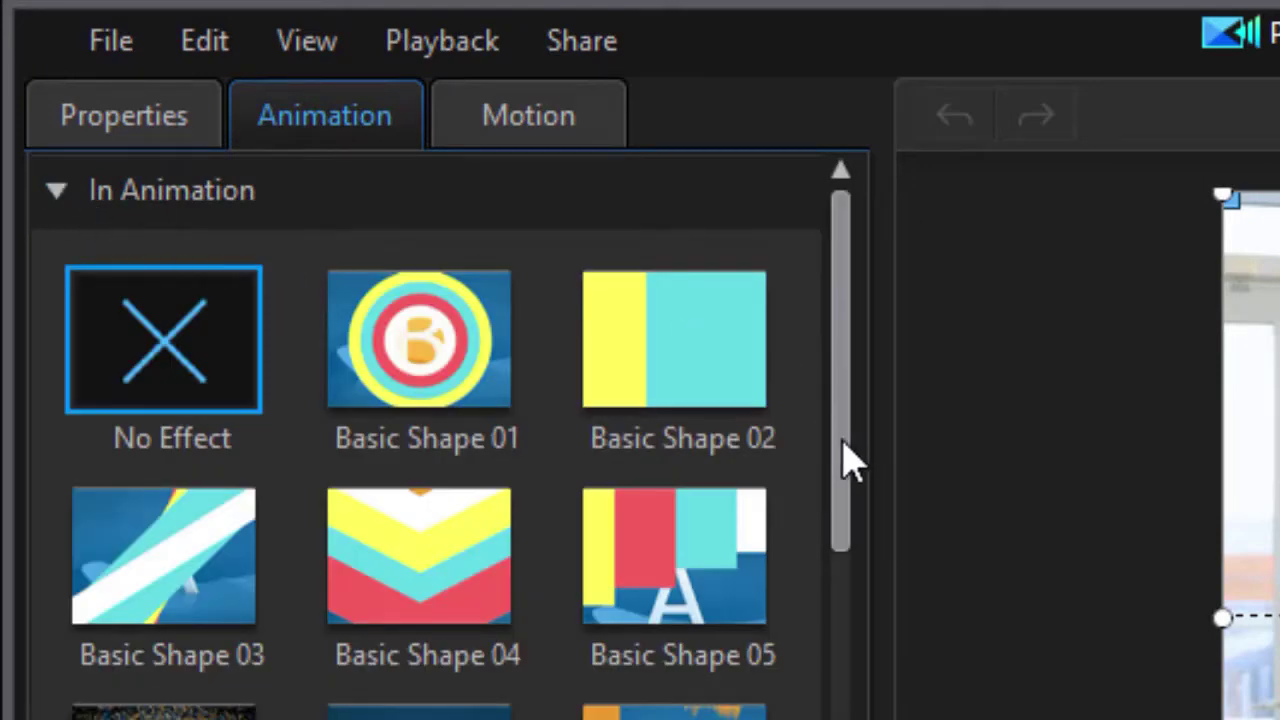
{"action": "scroll", "coordinate": [848, 462], "scroll_direction": "down", "scroll_amount": 15}
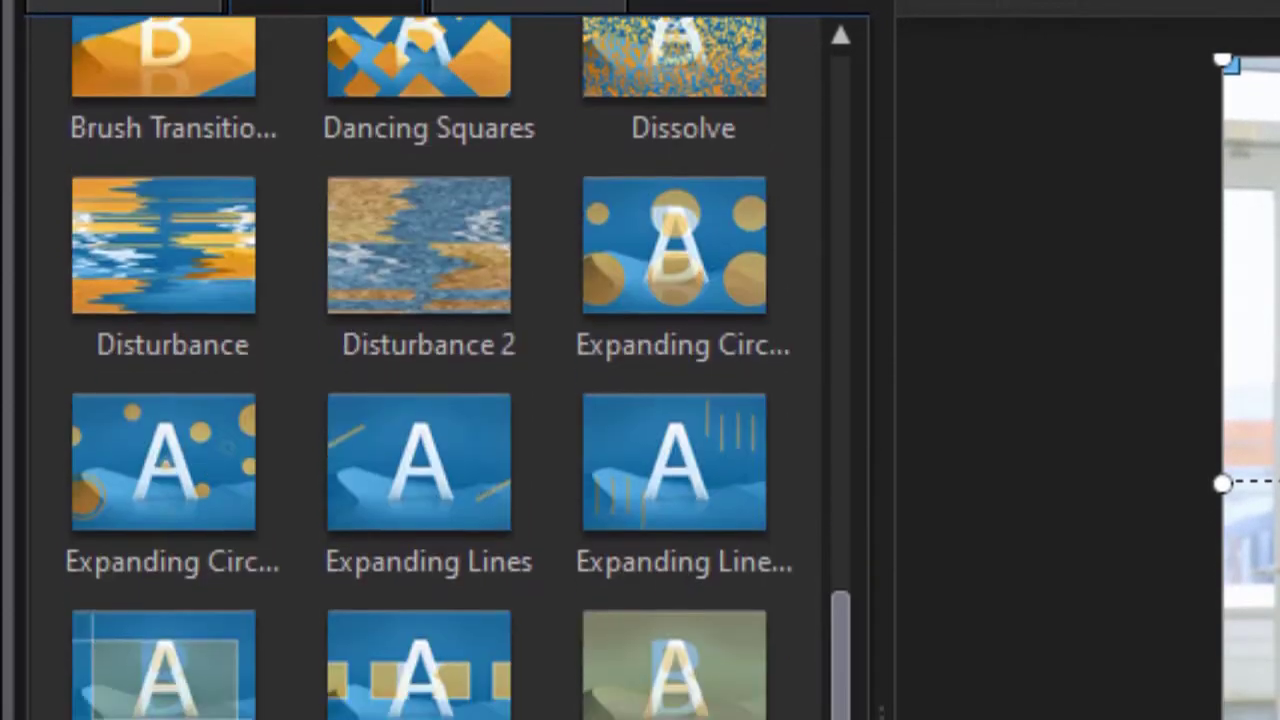
{"action": "scroll", "coordinate": [680, 530], "scroll_direction": "up", "scroll_amount": 1}
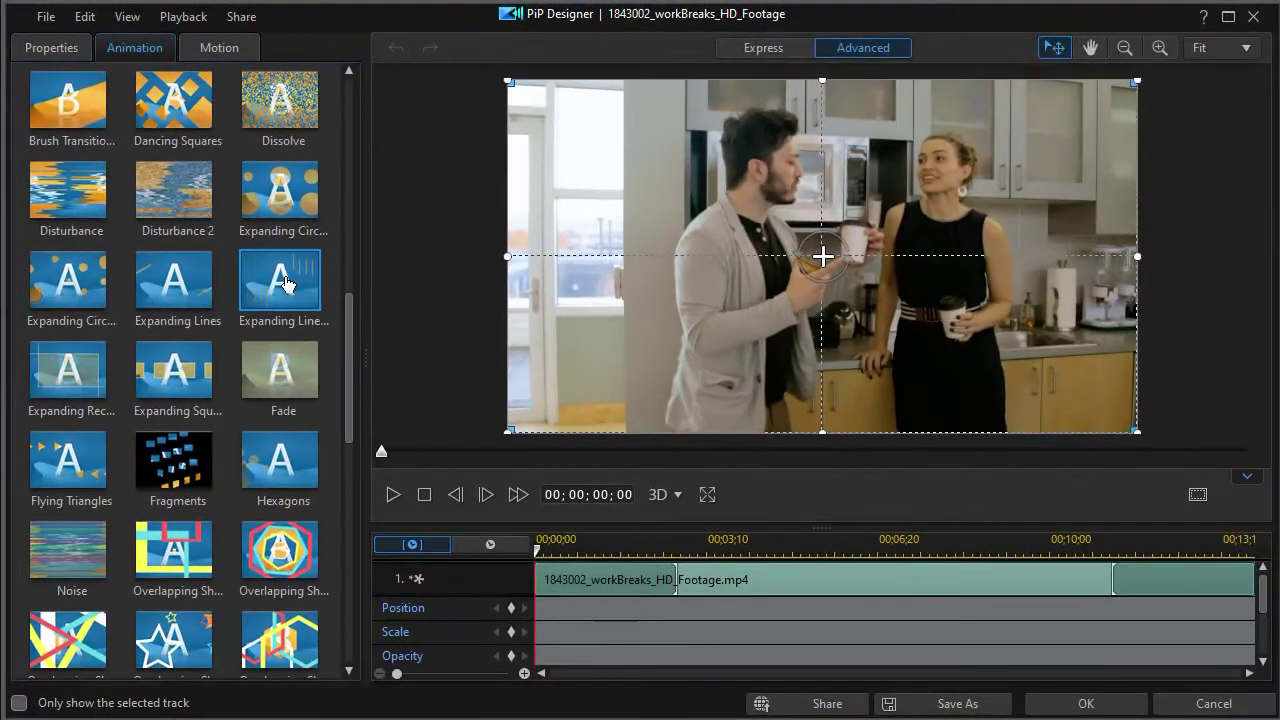
{"action": "left_click", "coordinate": [678, 538]}
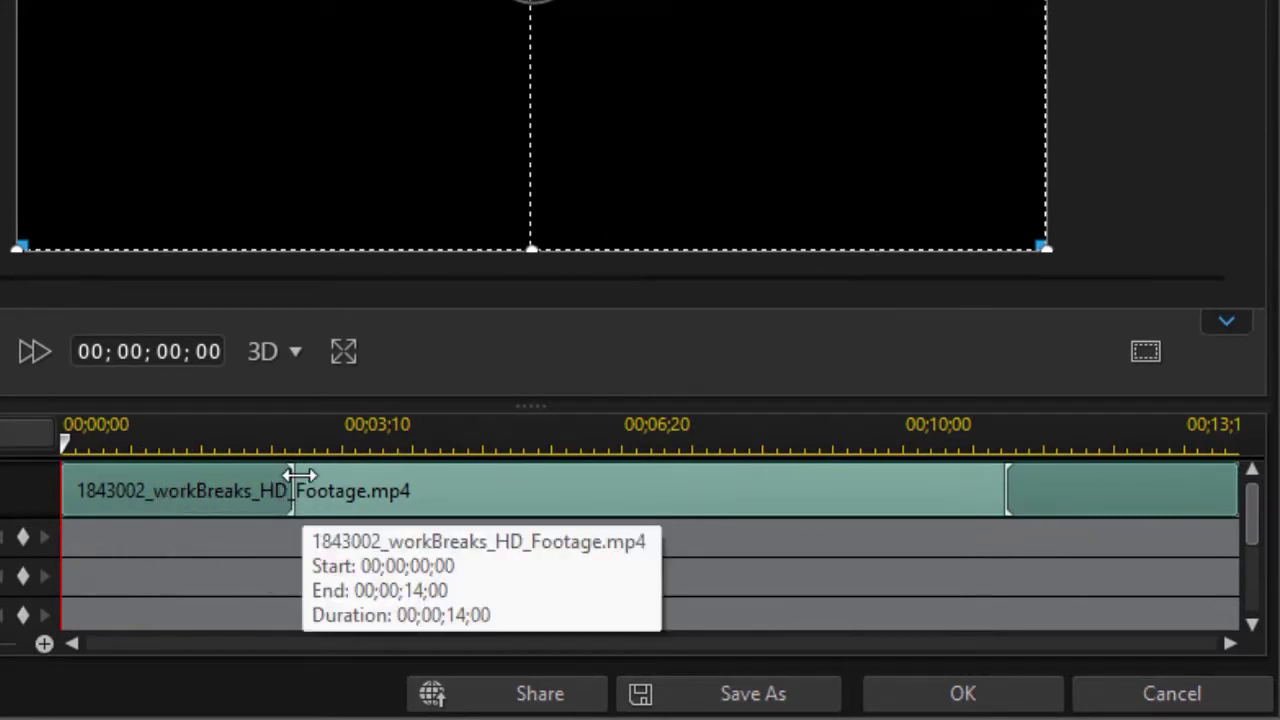
{"action": "left_click_drag", "start_coordinate": [297, 476], "coordinate": [146, 491]}
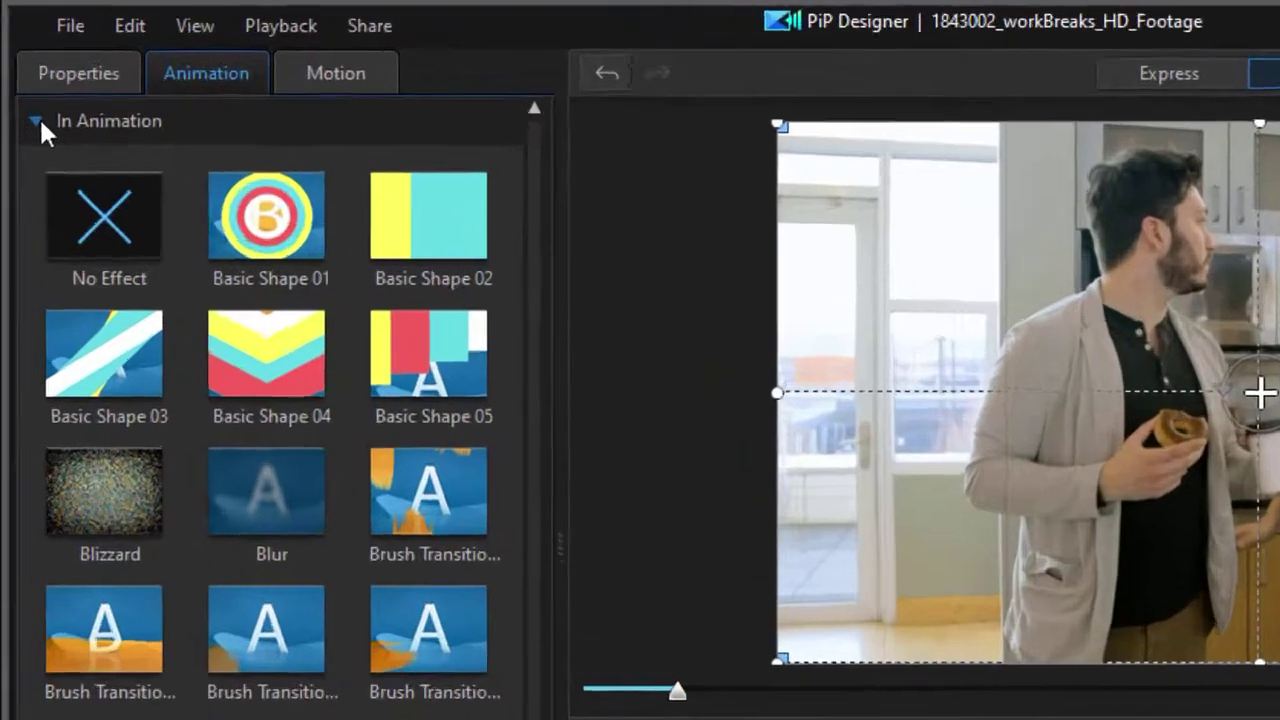
- Add a short Brush Transition out-animation at the clip's end and confirm the animations
{"action": "left_click", "coordinate": [22, 79]}
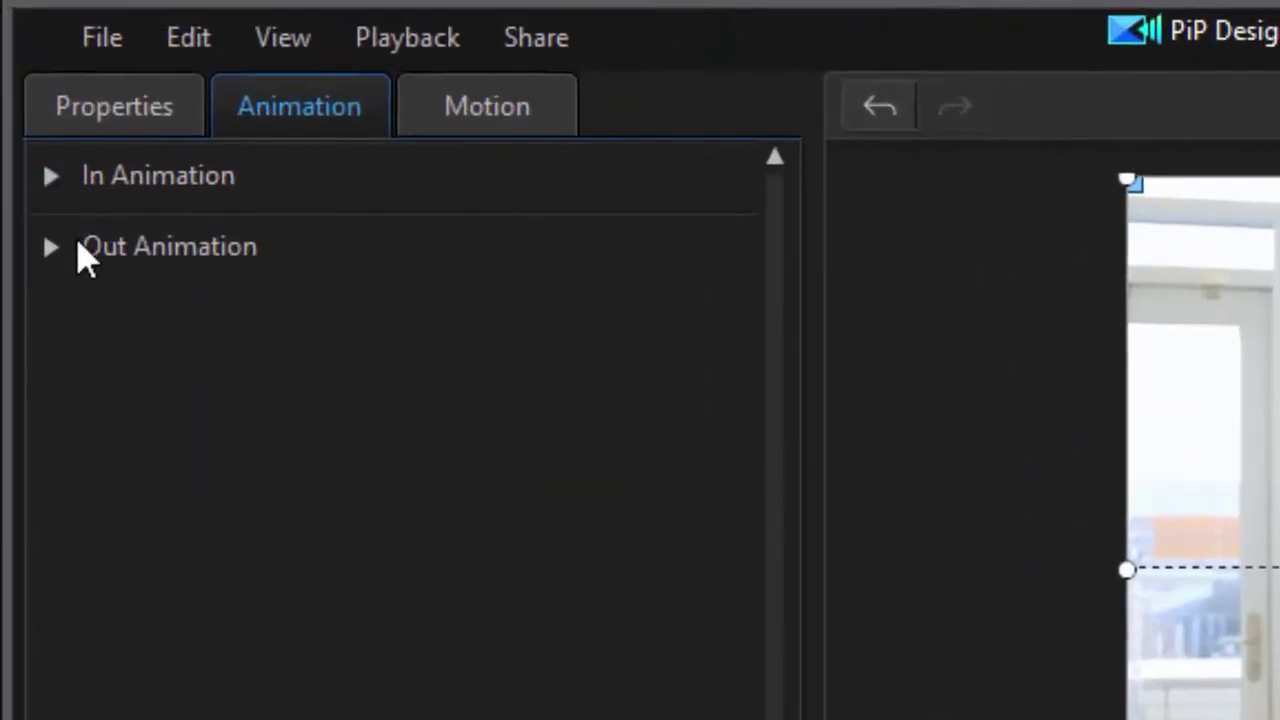
{"action": "left_click", "coordinate": [60, 247]}
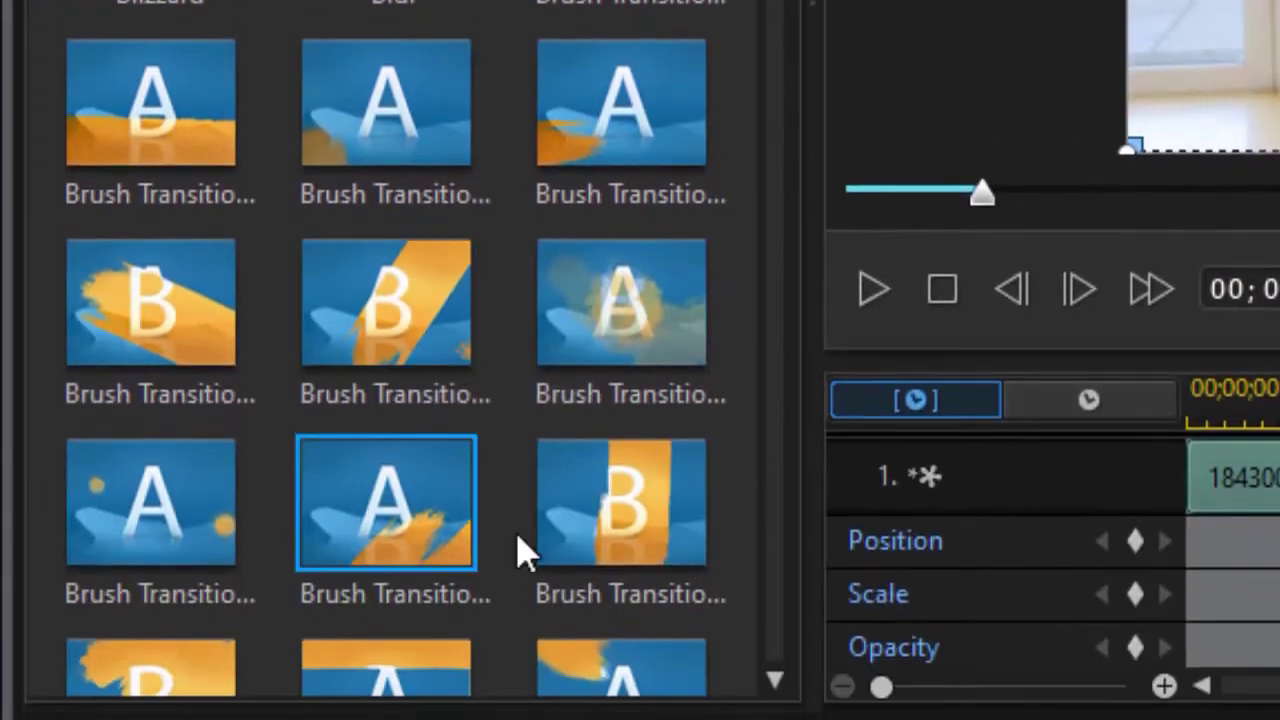
{"action": "left_click", "coordinate": [137, 528]}
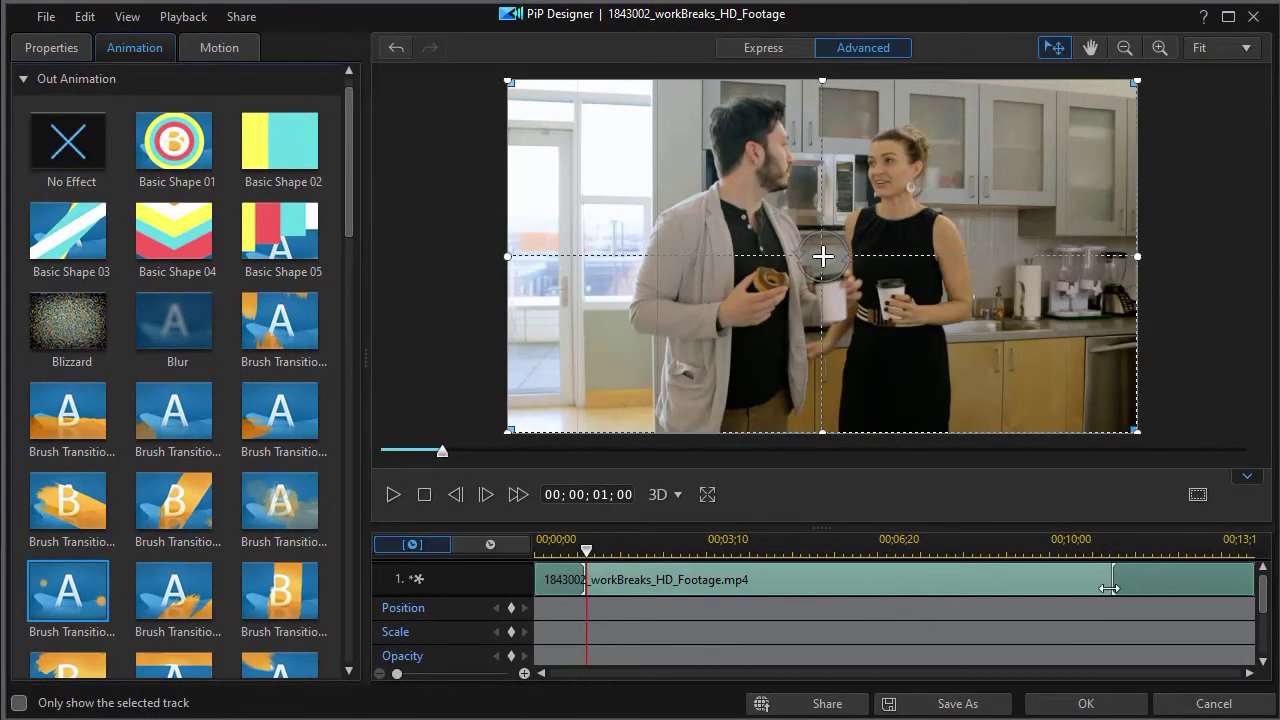
{"action": "left_click_drag", "start_coordinate": [1112, 577], "coordinate": [1205, 575]}
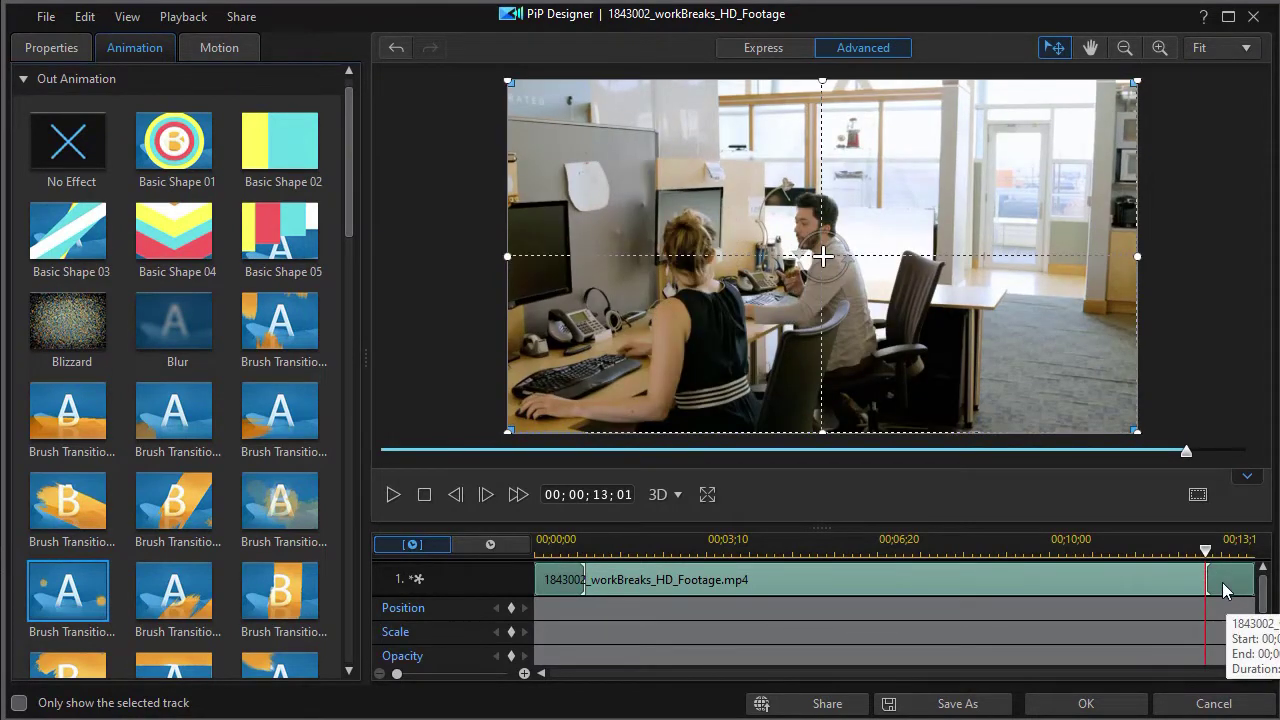
{"action": "left_click", "coordinate": [1076, 705]}
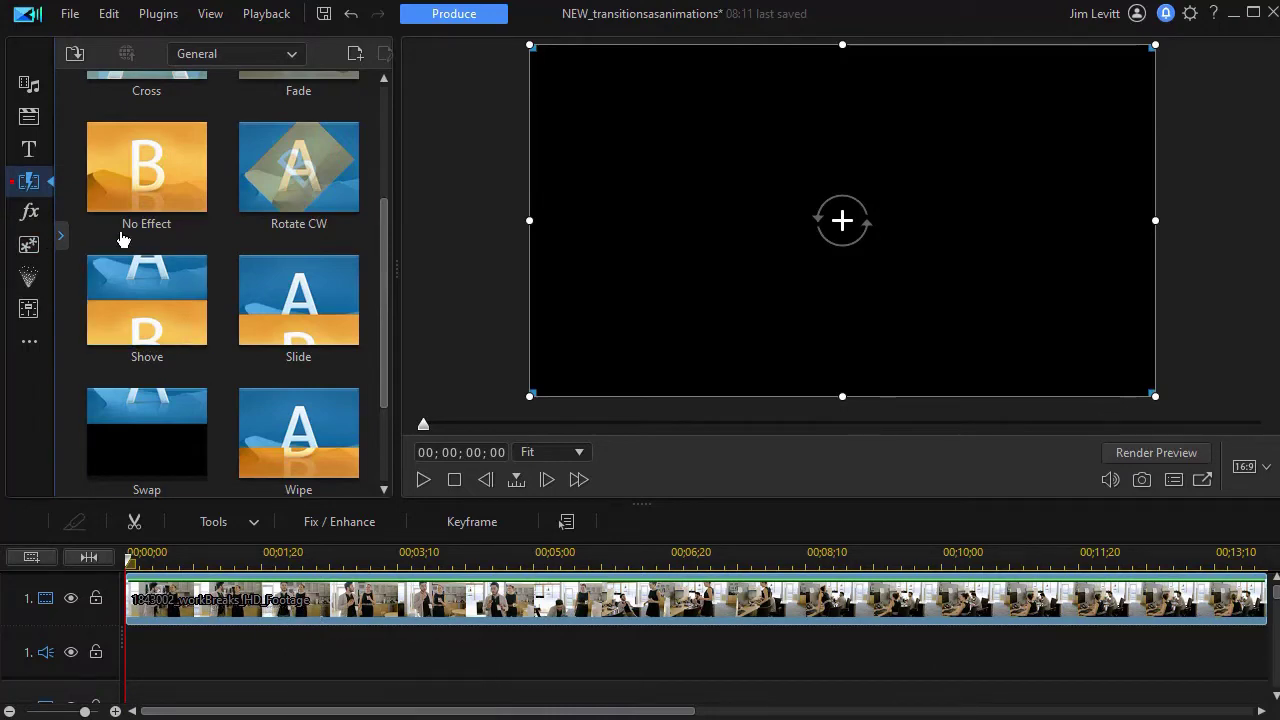
- Place pricebreak.png from the media library onto track 2
{"action": "left_click", "coordinate": [31, 86]}
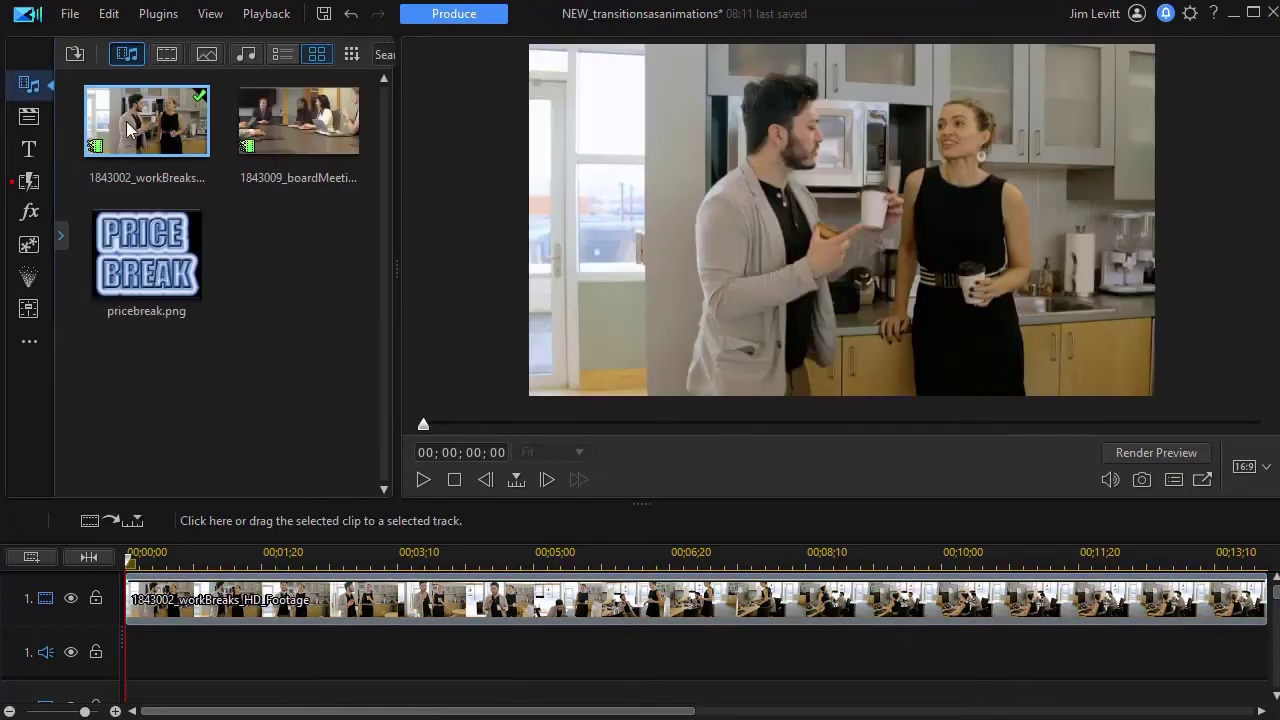
{"action": "left_click_drag", "start_coordinate": [152, 254], "coordinate": [167, 614]}
{"action": "left_click_drag", "start_coordinate": [184, 670], "coordinate": [92, 686]}
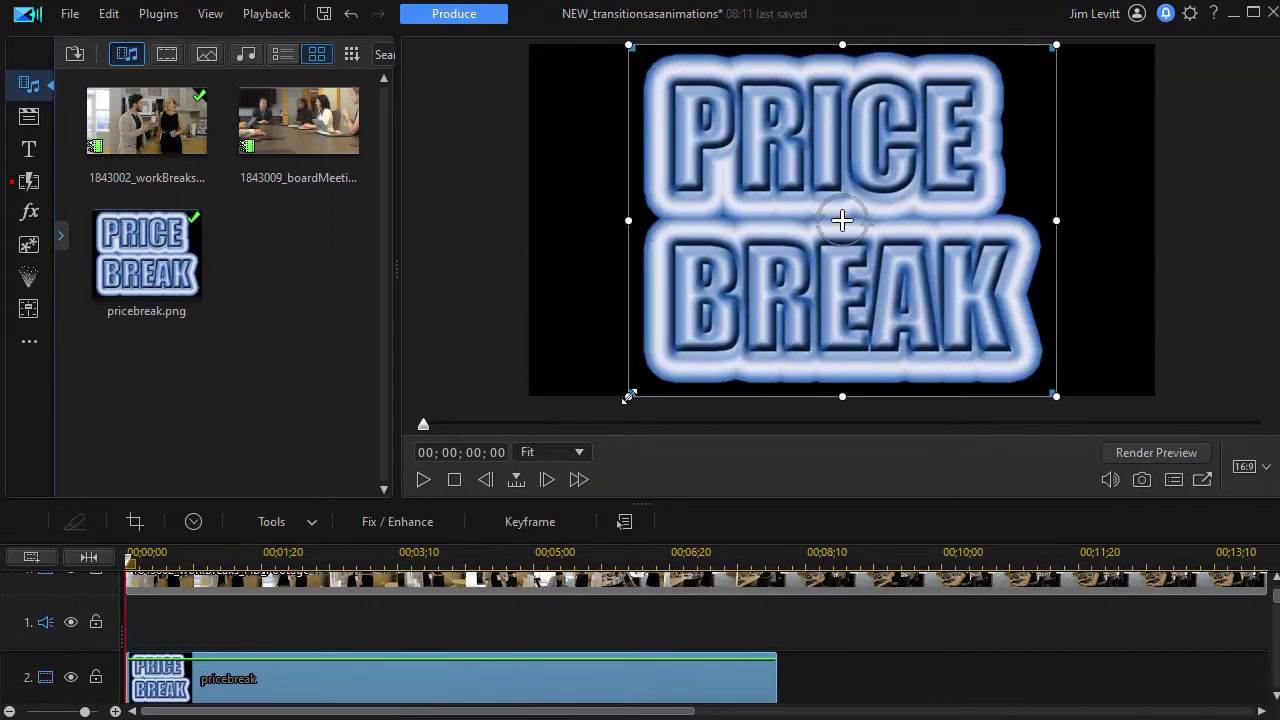
- Shrink the PRICE BREAK graphic in the preview and move it toward the lower left
{"action": "left_click_drag", "start_coordinate": [629, 396], "coordinate": [746, 300]}
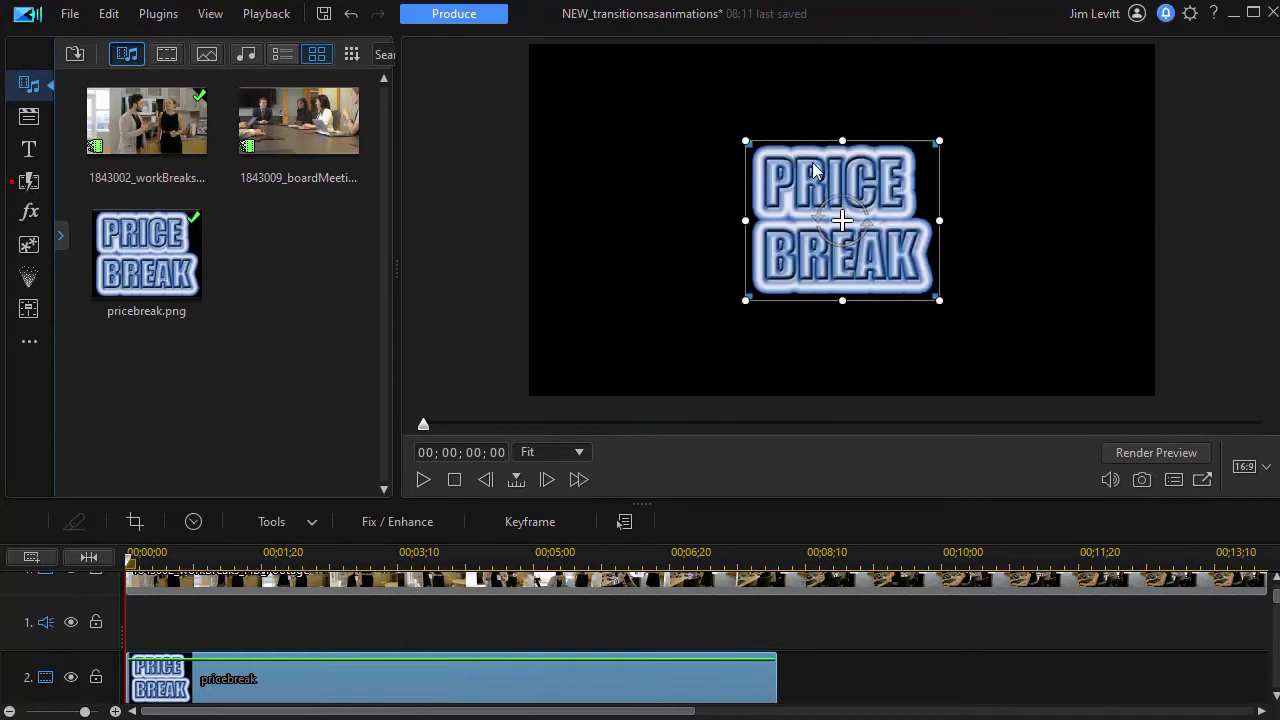
{"action": "left_click_drag", "start_coordinate": [812, 170], "coordinate": [660, 223]}
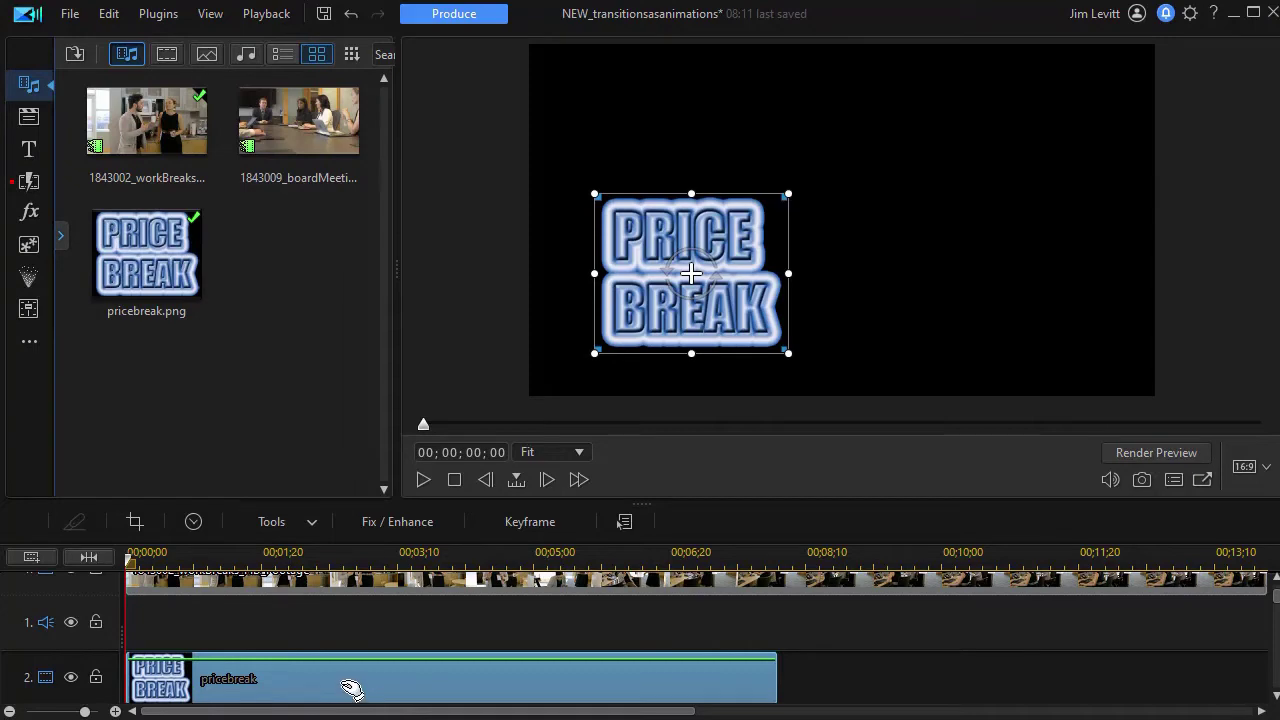
{"action": "scroll", "coordinate": [350, 688], "scroll_direction": "down", "scroll_amount": 1}
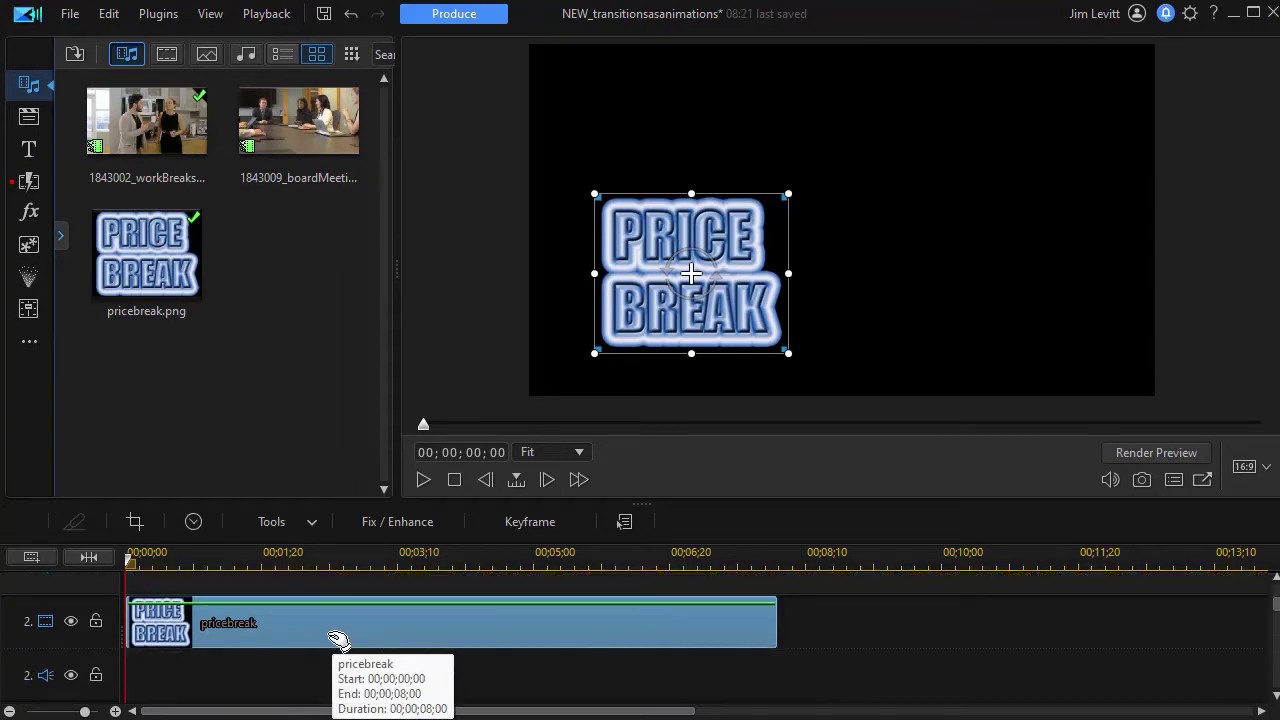
{"action": "double_click", "coordinate": [338, 638]}
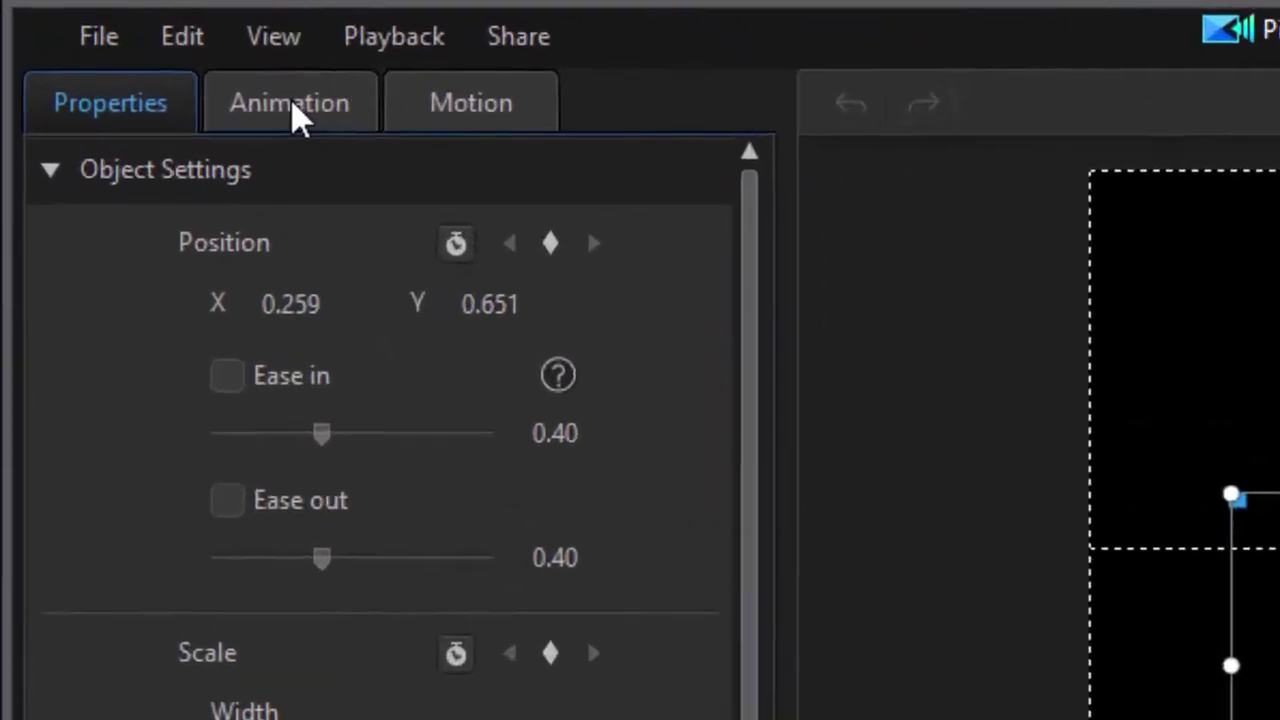
- Apply a striped Sliding Transition in-animation to pricebreak.png and confirm it
{"action": "left_click", "coordinate": [136, 49]}
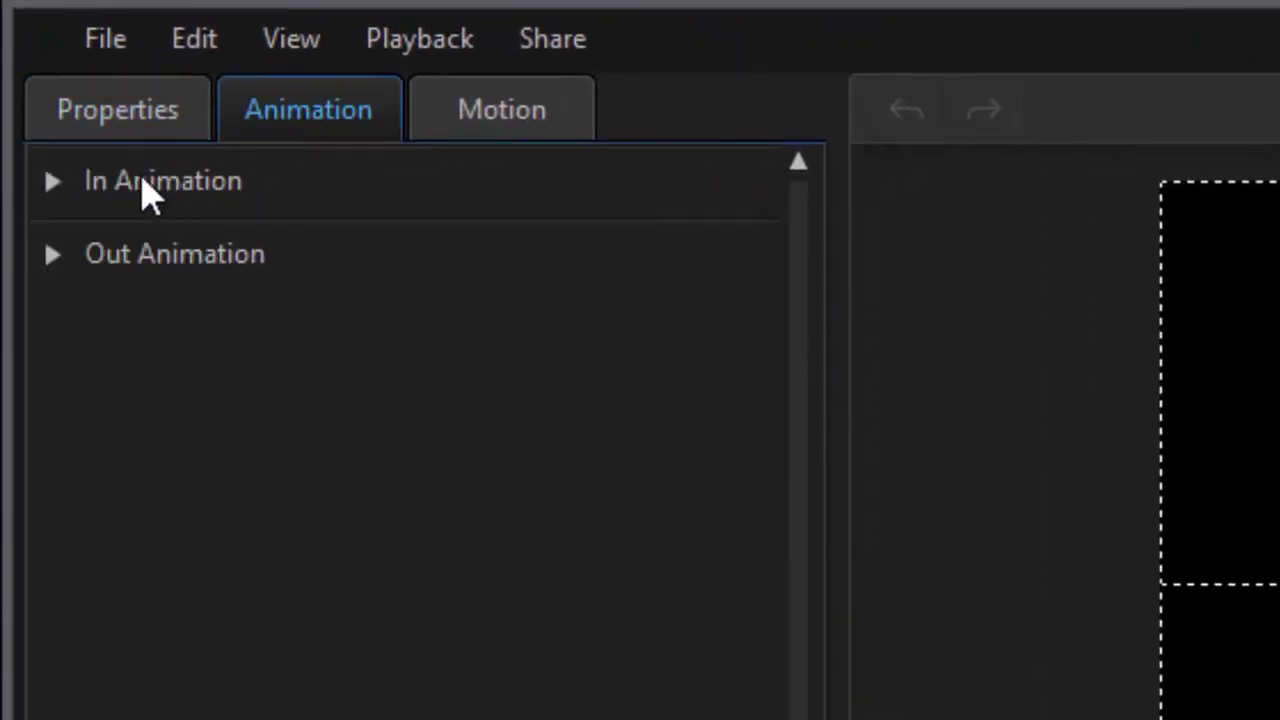
{"action": "left_click", "coordinate": [62, 180]}
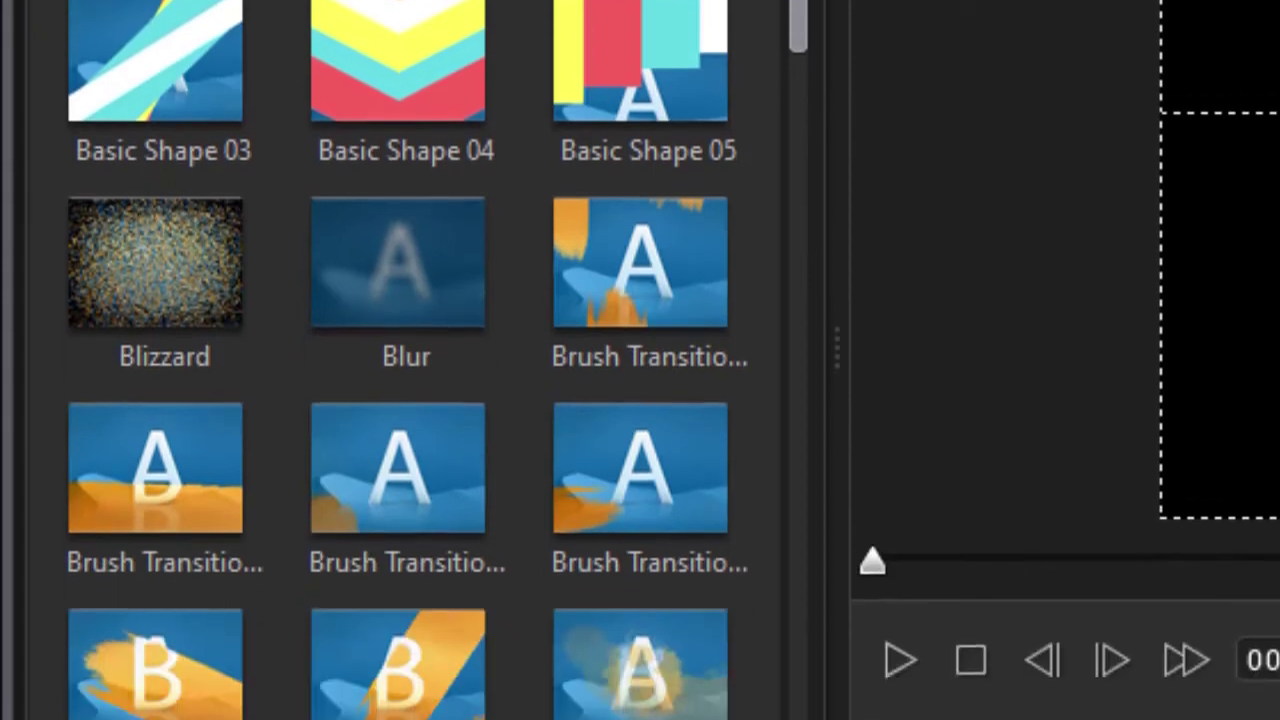
{"action": "scroll", "coordinate": [714, 620], "scroll_direction": "down", "scroll_amount": 15}
{"action": "left_click", "coordinate": [637, 430]}
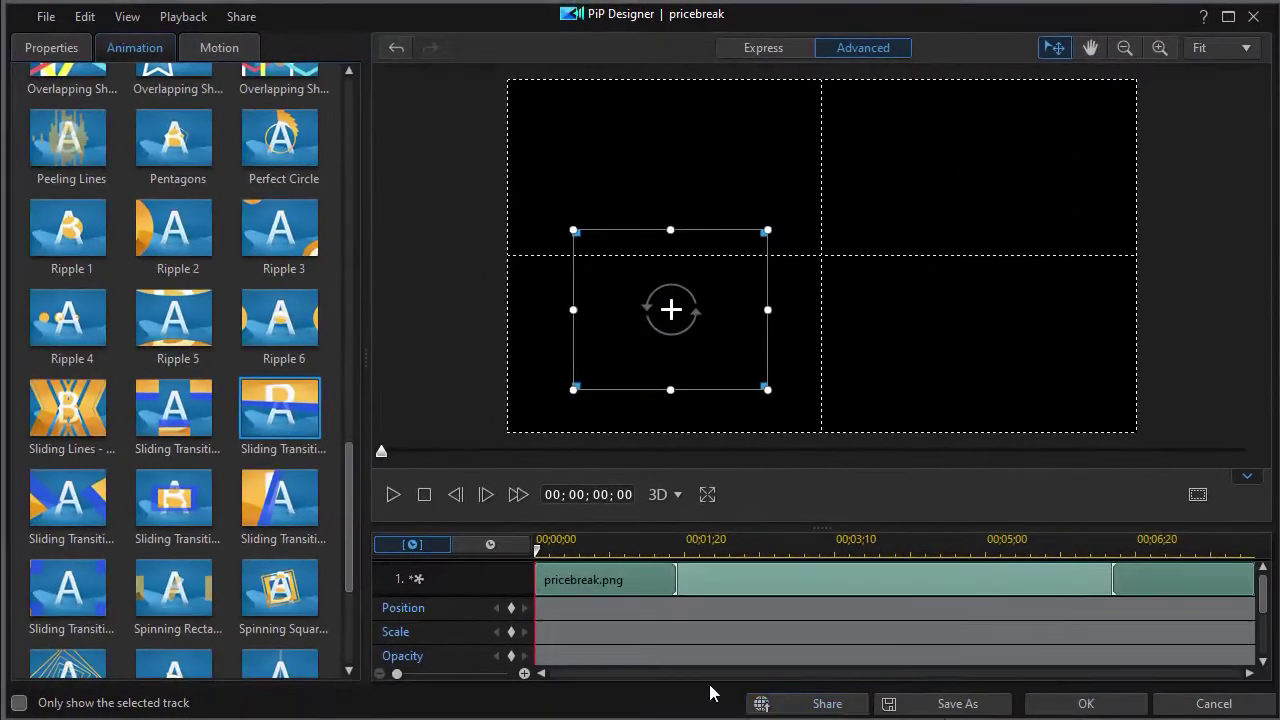
{"action": "left_click", "coordinate": [1086, 704]}
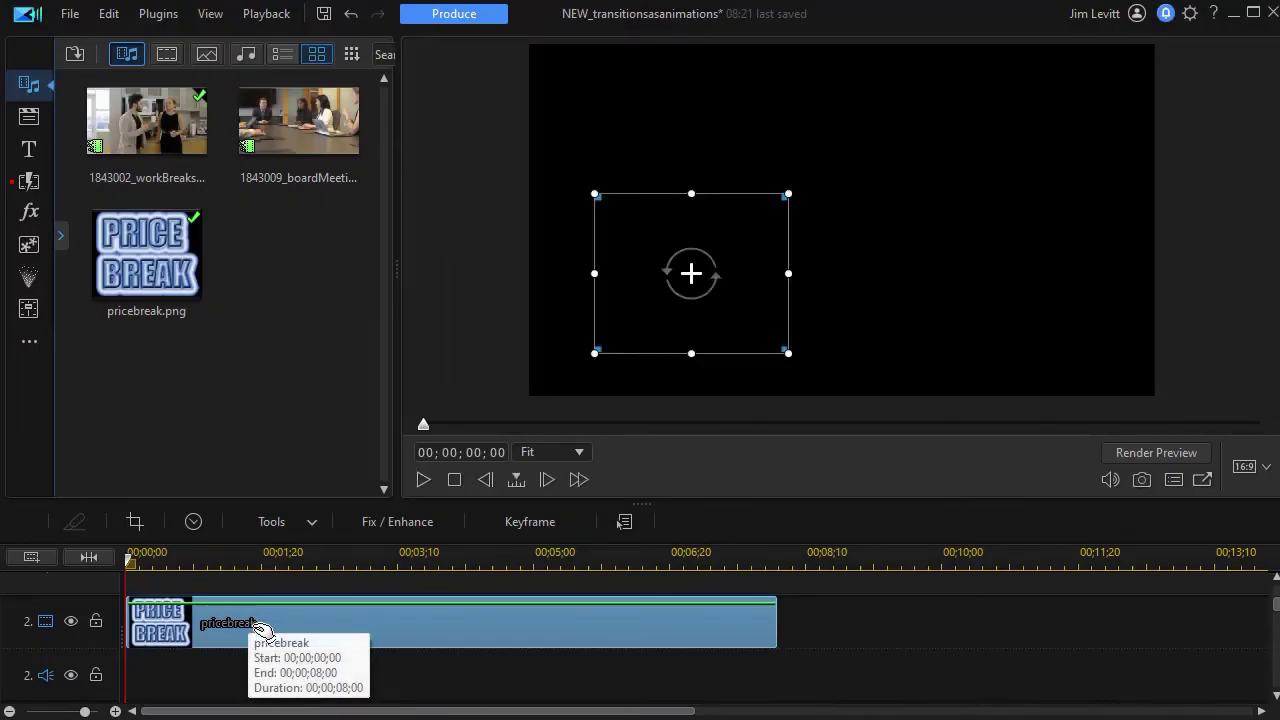
- Move the pricebreak.png clip to start near 00;00;02;18 and preview its entrance
{"action": "left_click_drag", "start_coordinate": [286, 634], "coordinate": [335, 634]}
{"action": "mouse_move", "coordinate": [176, 562]}
{"action": "left_mouse_down"}
{"action": "mouse_move", "coordinate": [165, 561]}
{"action": "mouse_move", "coordinate": [180, 570]}
{"action": "left_mouse_up"}
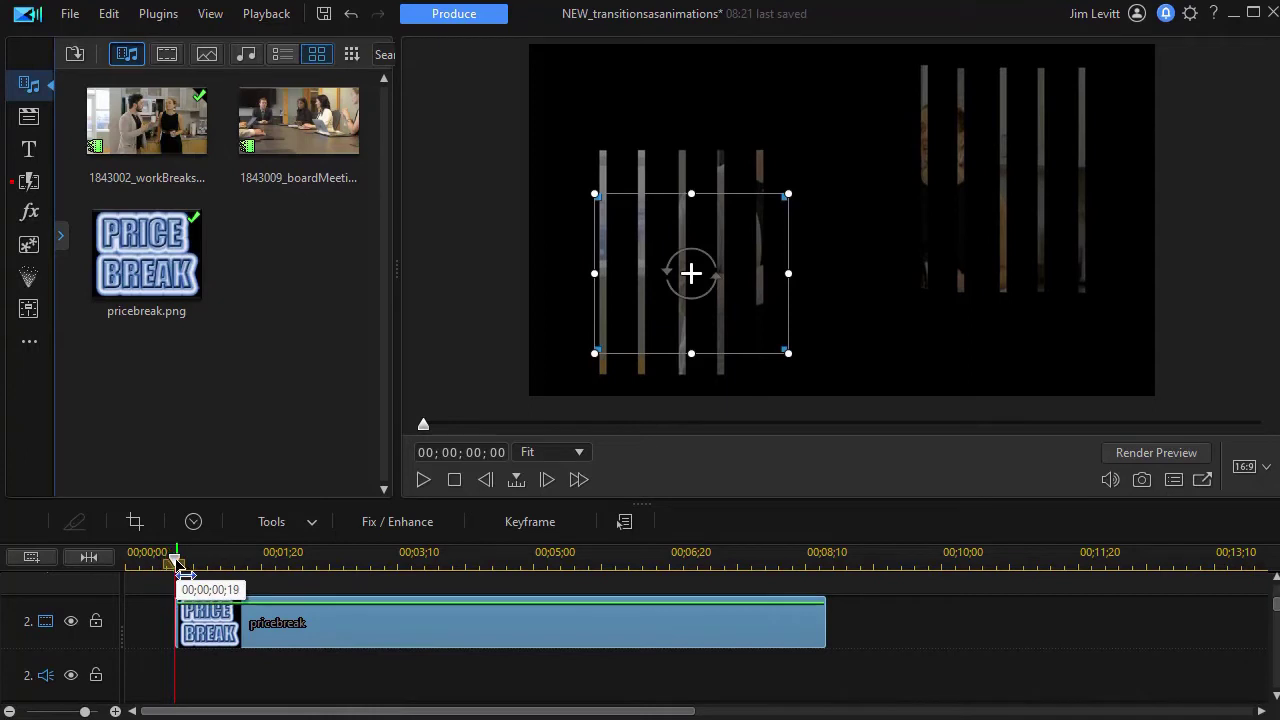
{"action": "left_click_drag", "start_coordinate": [349, 623], "coordinate": [519, 633]}
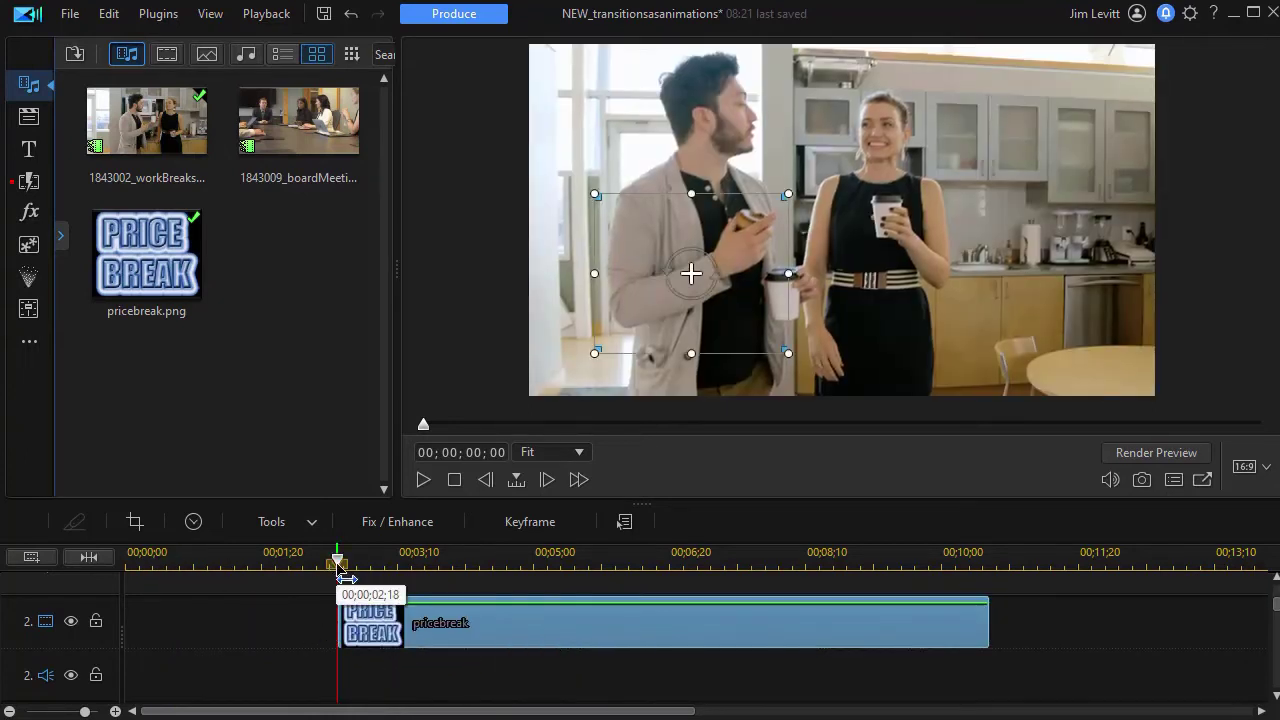
{"action": "left_click_drag", "start_coordinate": [337, 563], "coordinate": [318, 545]}
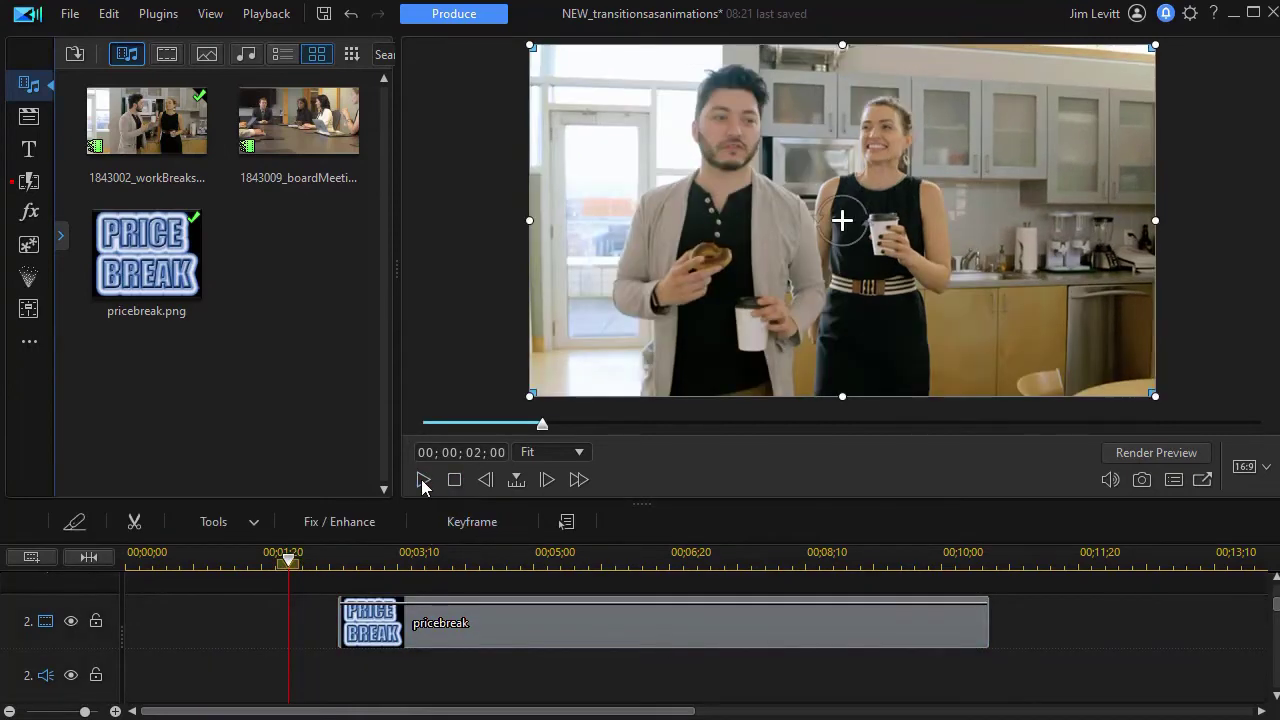
{"action": "left_click", "coordinate": [421, 479]}
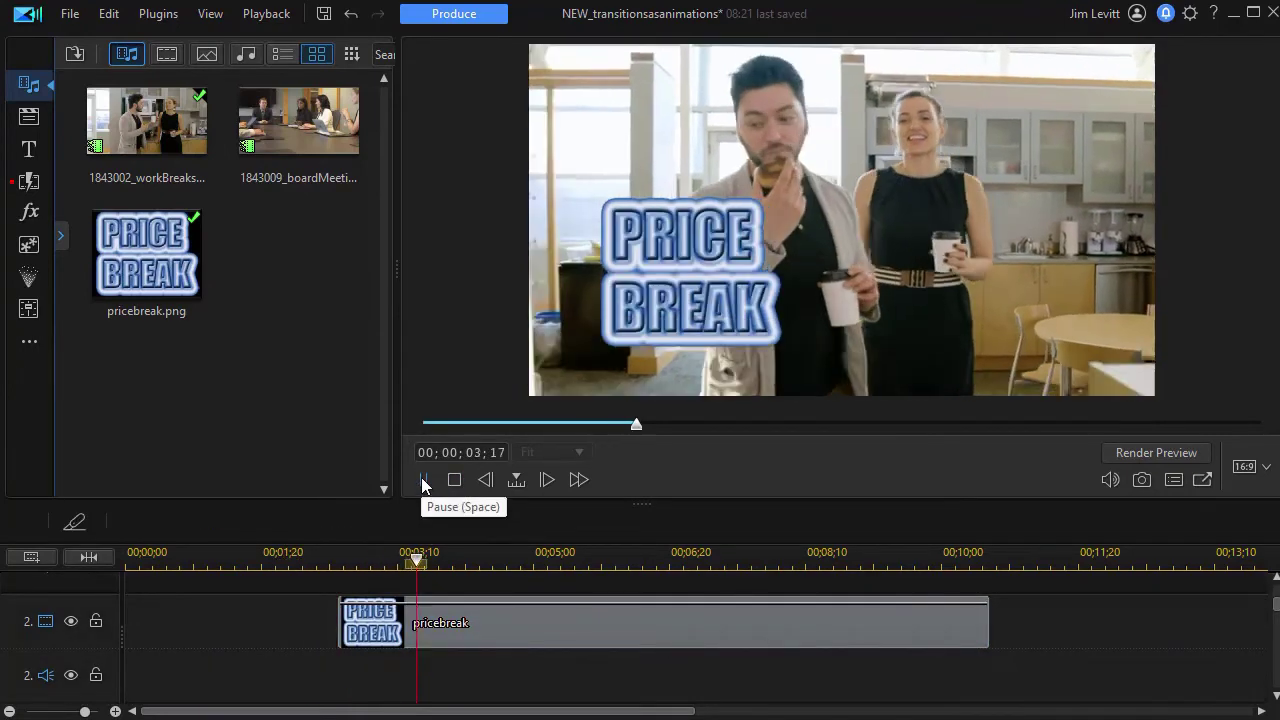
{"action": "left_click", "coordinate": [421, 479]}
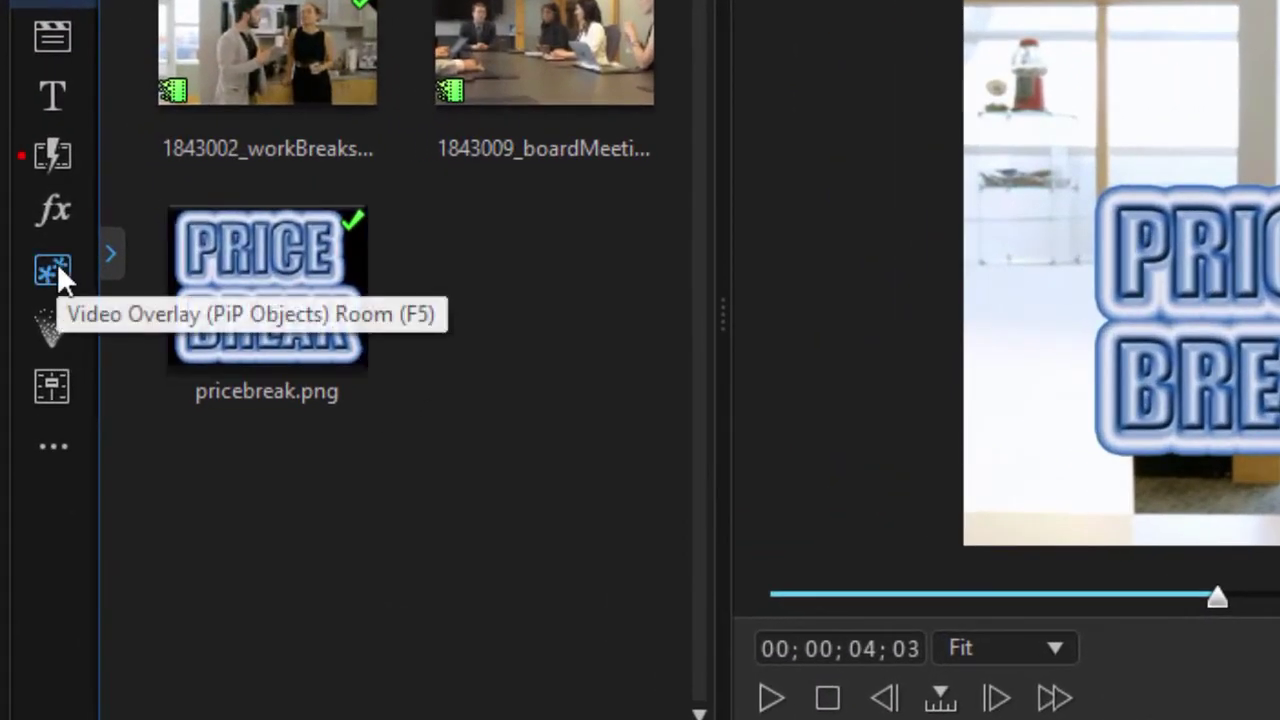
- Add the Clock overlay object to track 3 and shrink it to the frame's upper right
{"action": "left_click", "coordinate": [55, 272]}
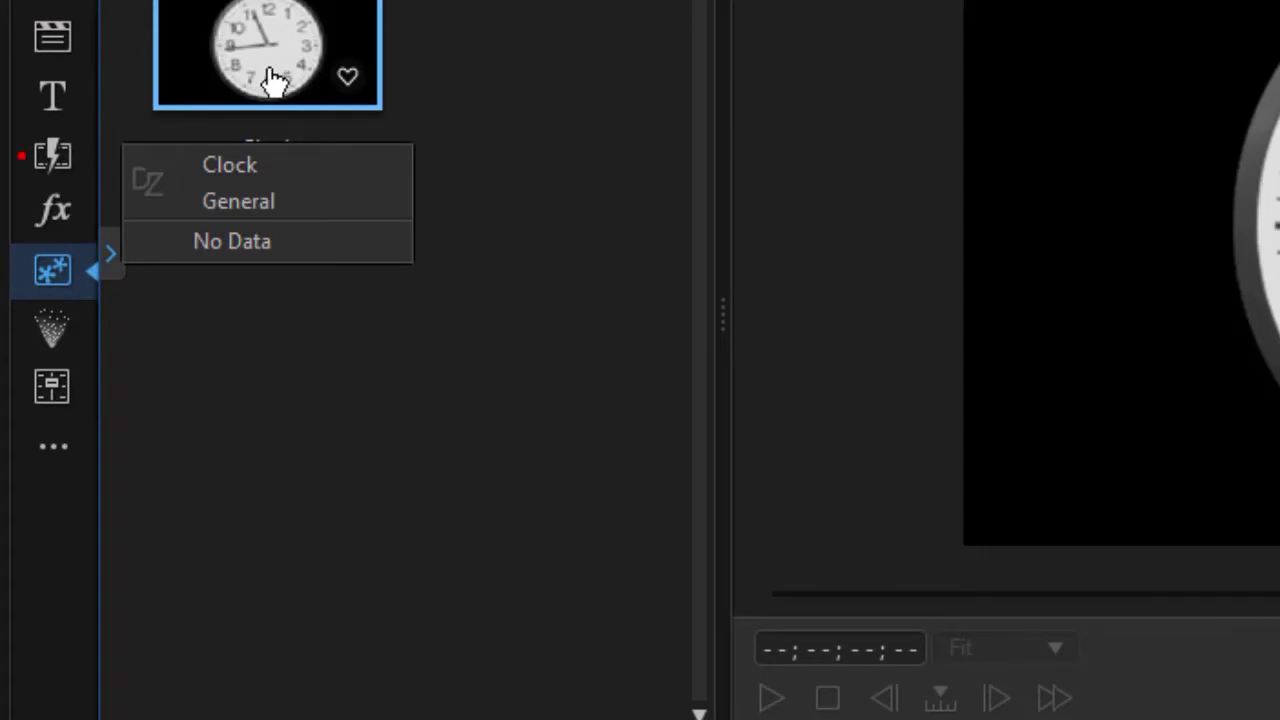
{"action": "left_click_drag", "start_coordinate": [275, 83], "coordinate": [423, 689]}
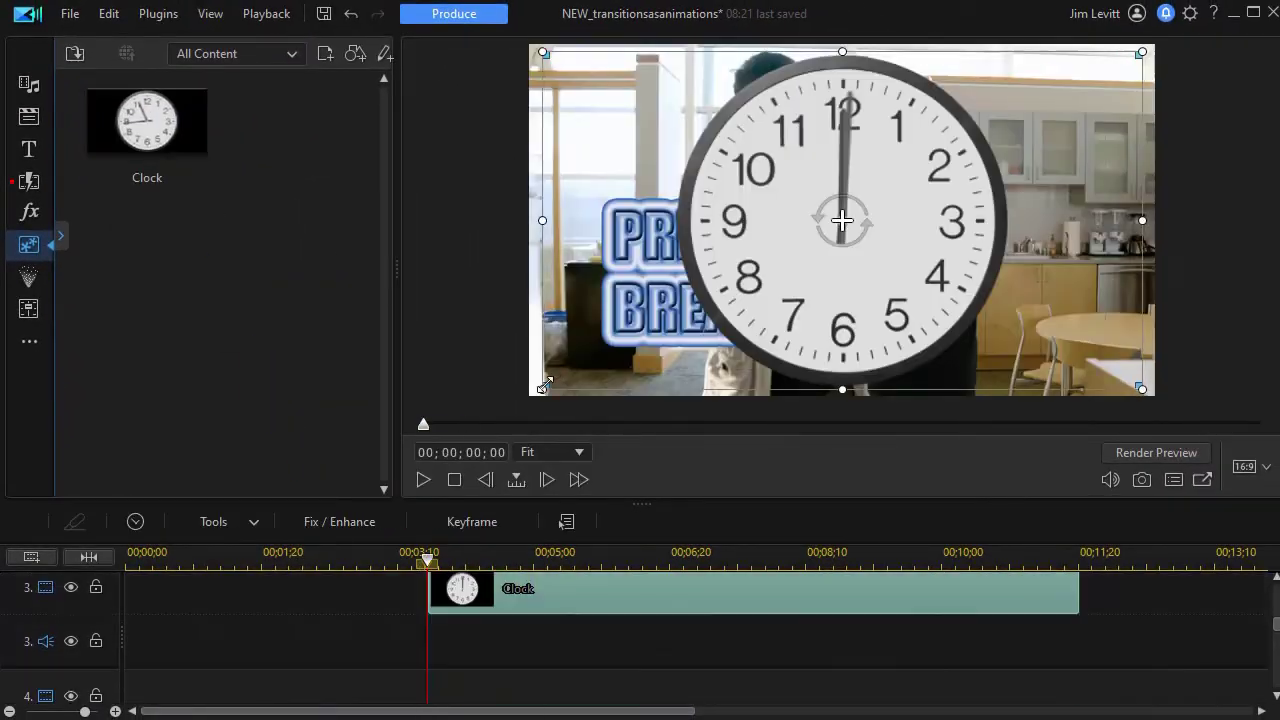
{"action": "left_click_drag", "start_coordinate": [545, 385], "coordinate": [758, 300]}
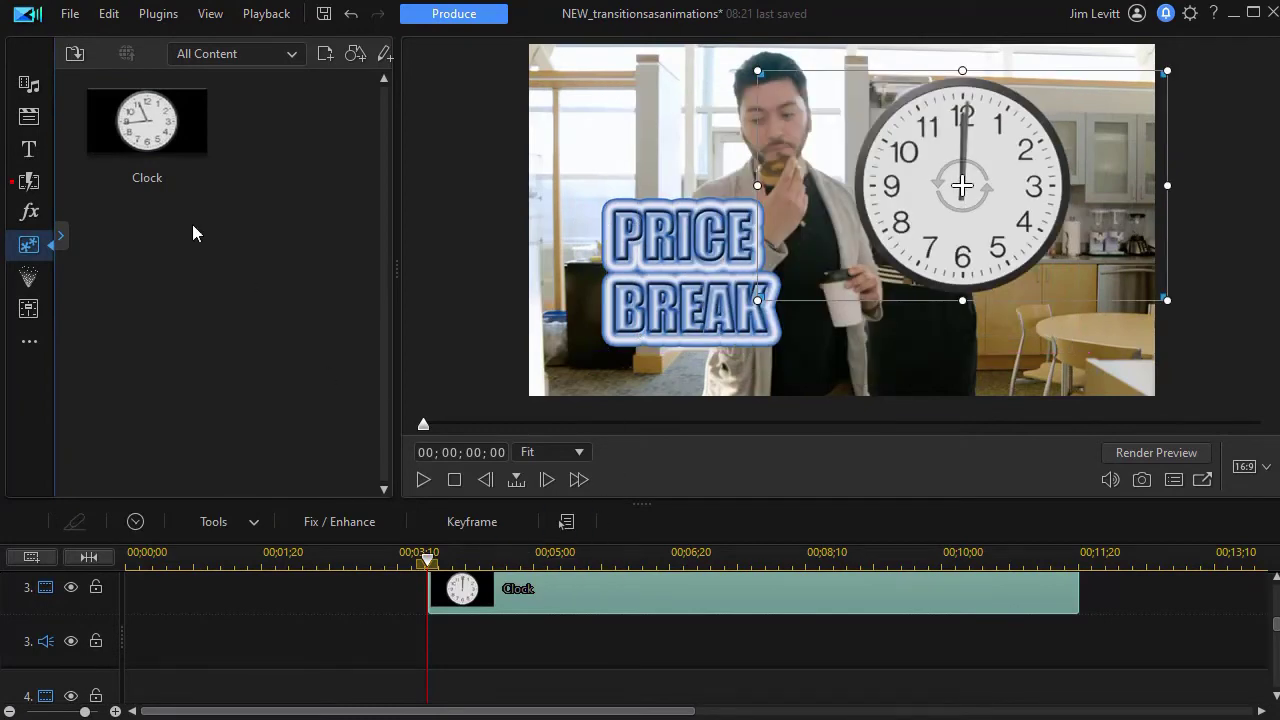
{"action": "double_click", "coordinate": [545, 602]}
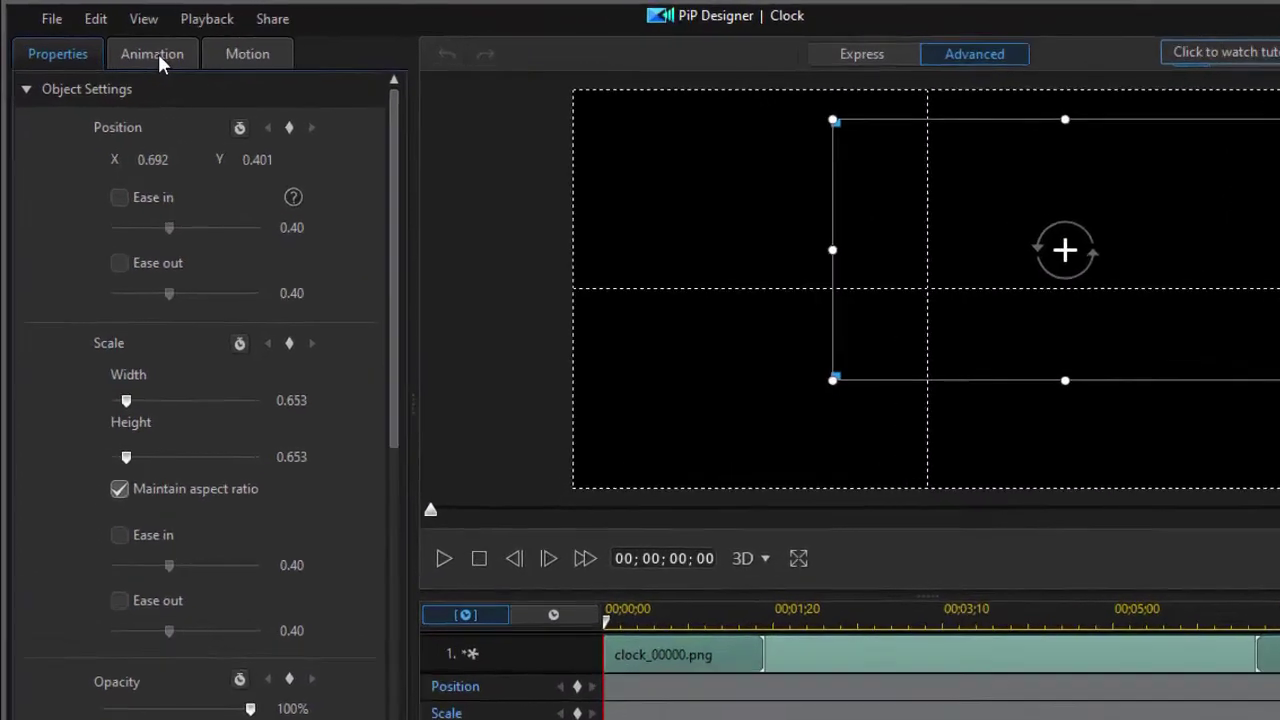
- Apply the Wipe Clock in-animation to the Clock overlay, preview it, and confirm
{"action": "left_click", "coordinate": [158, 53]}
{"action": "left_click", "coordinate": [56, 185]}
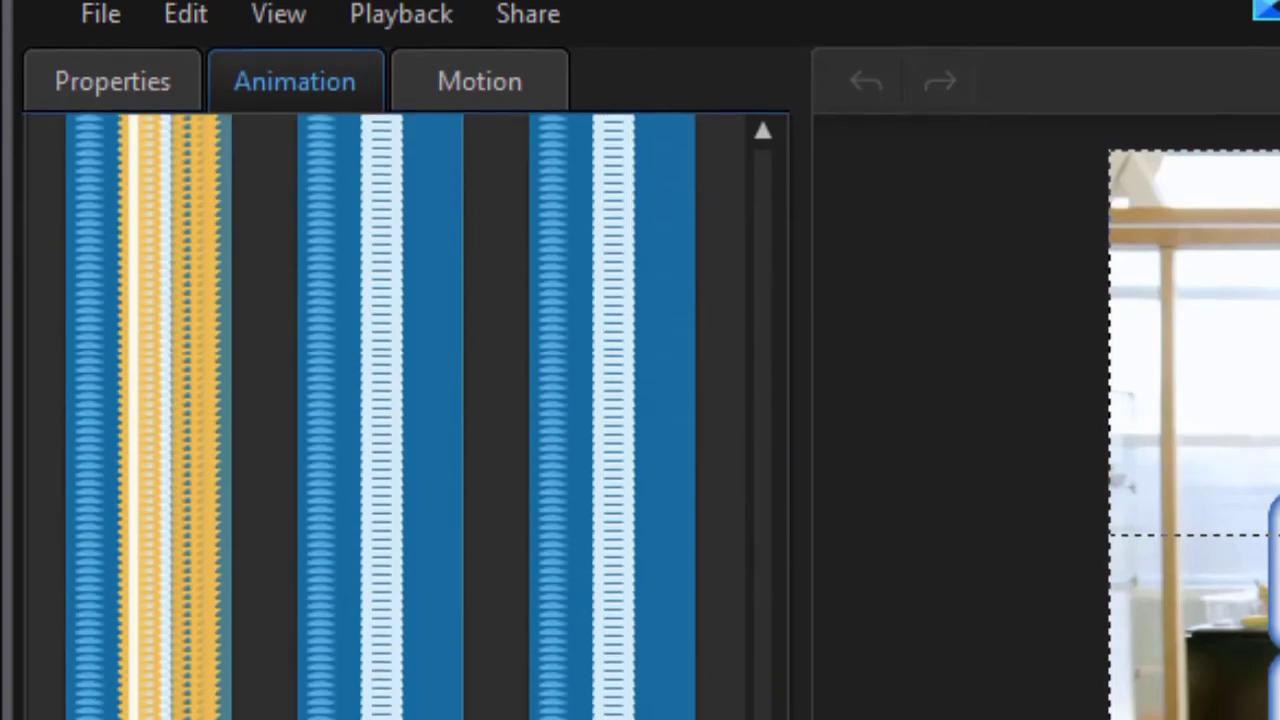
{"action": "scroll", "coordinate": [400, 450], "scroll_direction": "down", "scroll_amount": 10}
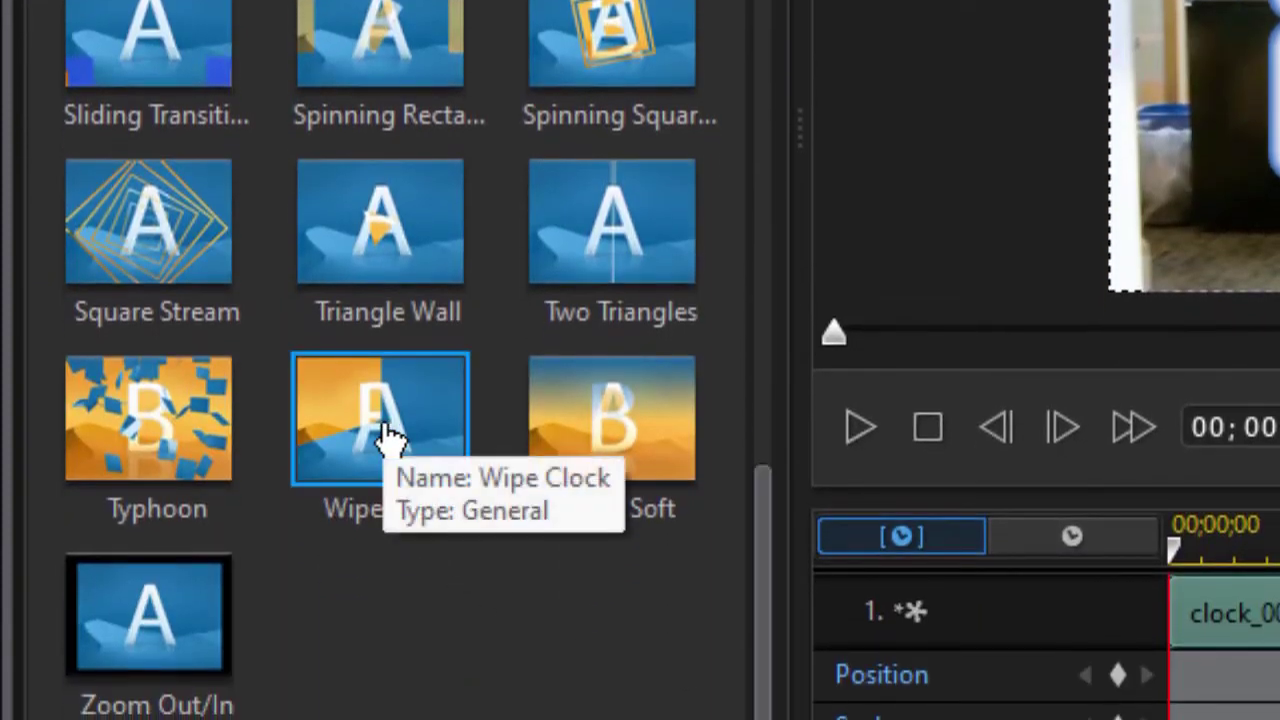
{"action": "left_click", "coordinate": [393, 440]}
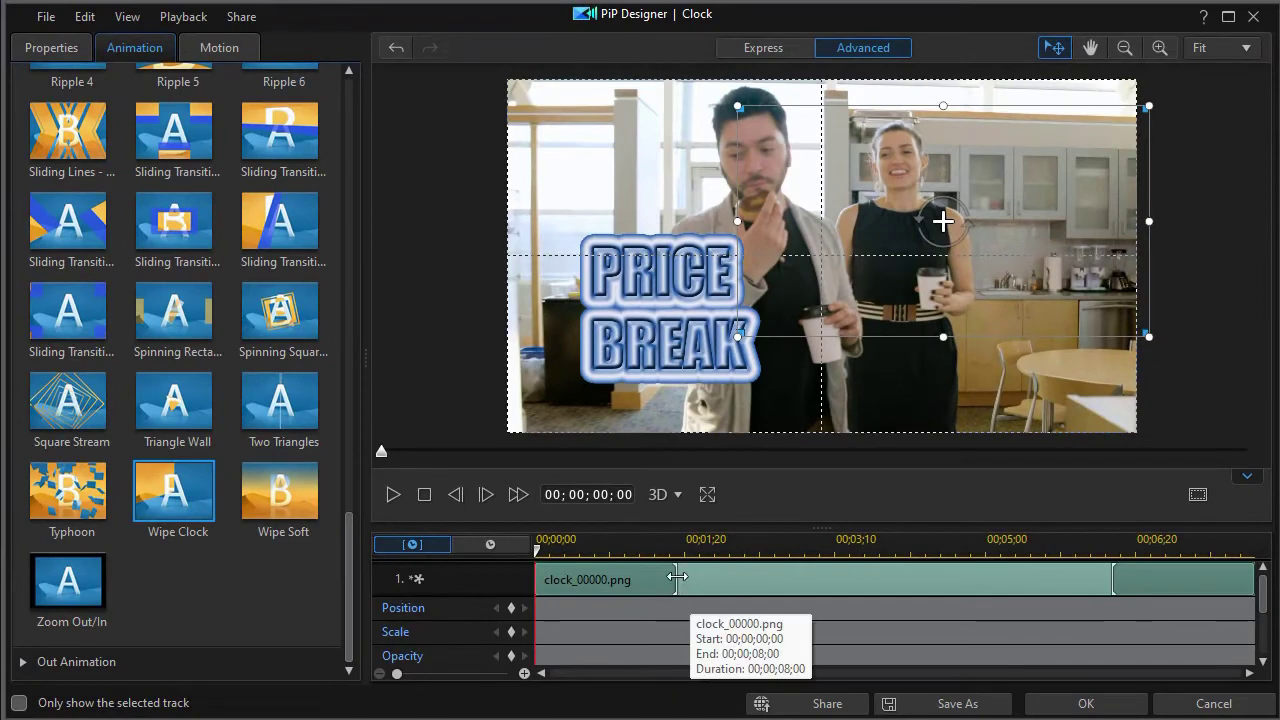
{"action": "left_click_drag", "start_coordinate": [677, 577], "coordinate": [583, 578]}
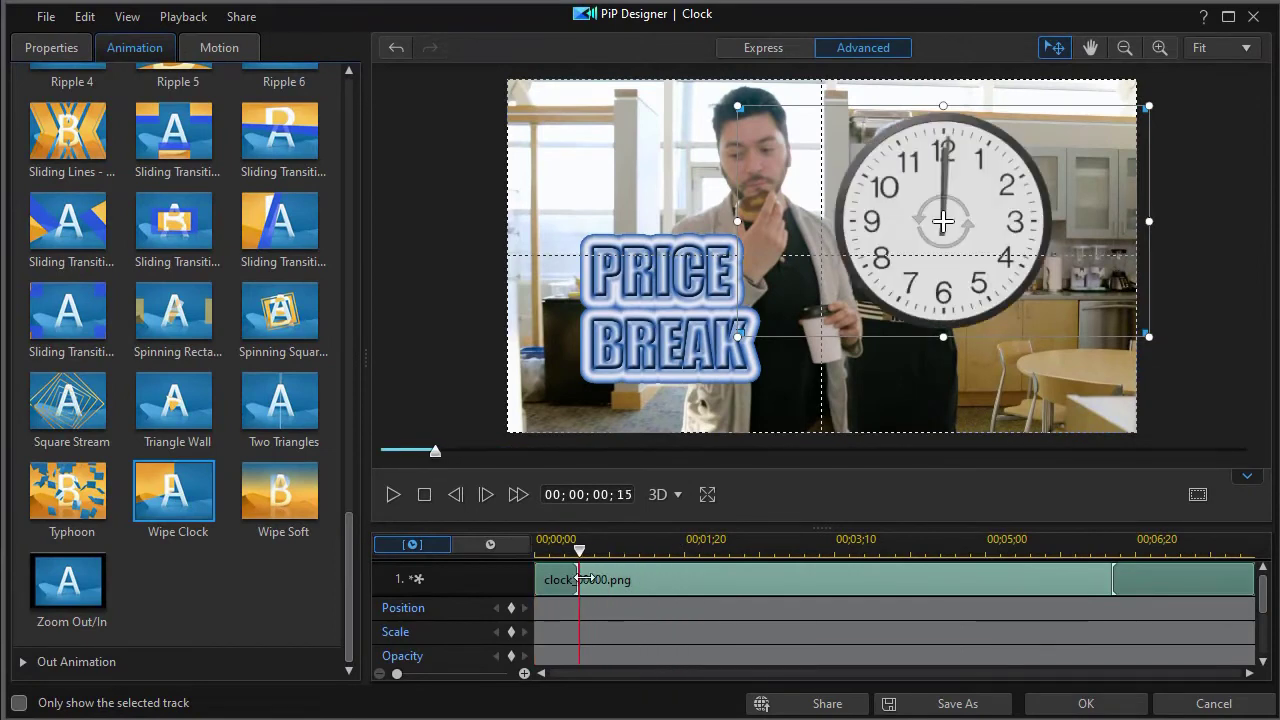
{"action": "left_click", "coordinate": [1085, 703]}
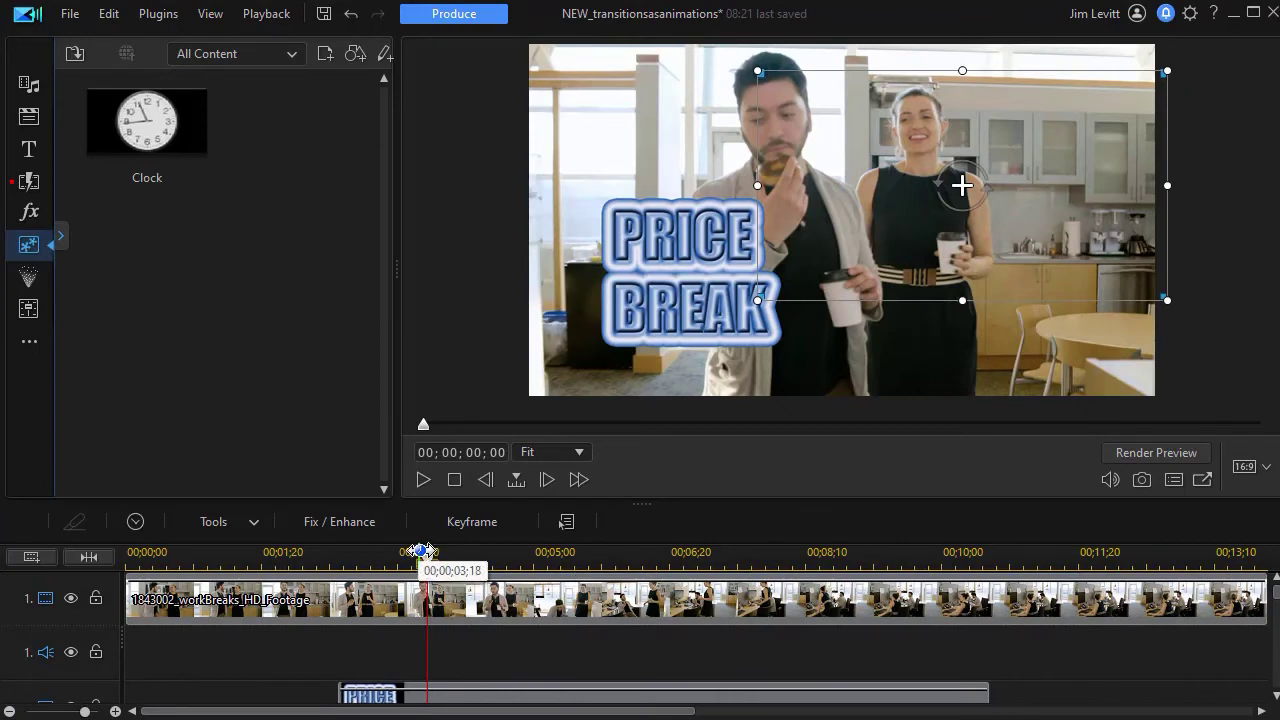
- Rewind to the start and play the whole project to review all the animations
{"action": "left_click_drag", "start_coordinate": [428, 558], "coordinate": [127, 558]}
{"action": "left_click", "coordinate": [190, 600]}
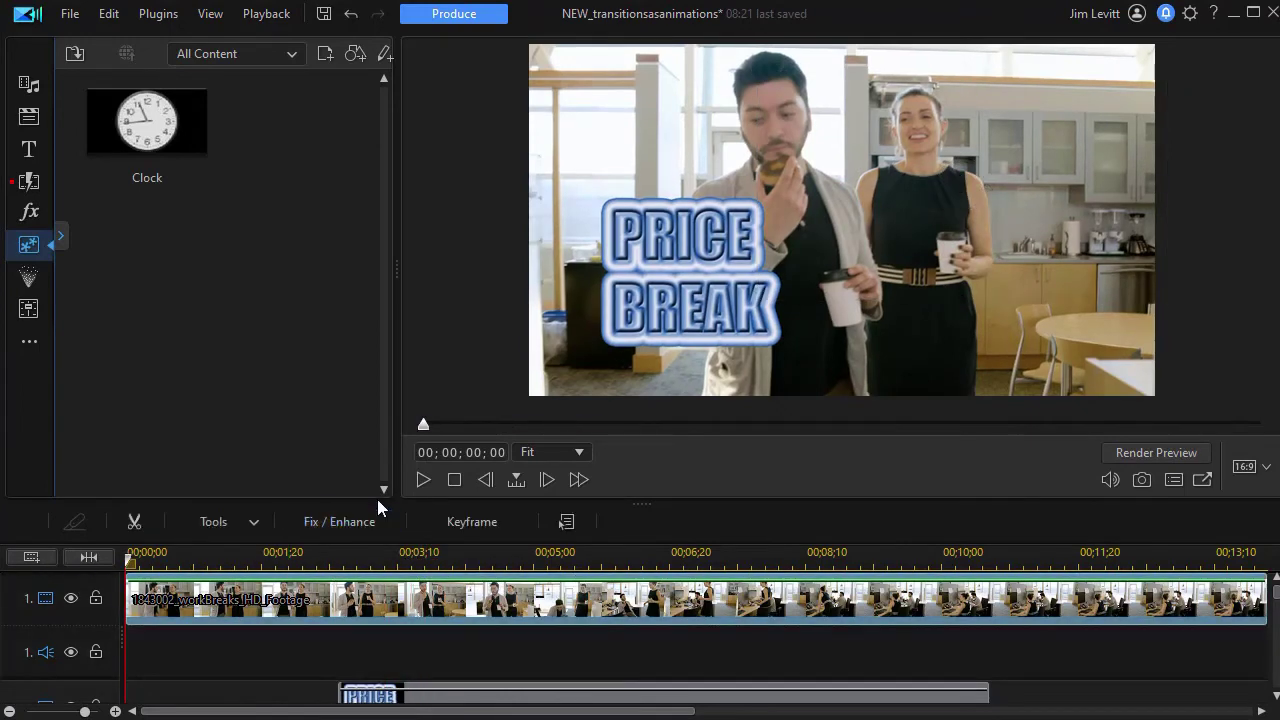
{"action": "left_click", "coordinate": [424, 480]}
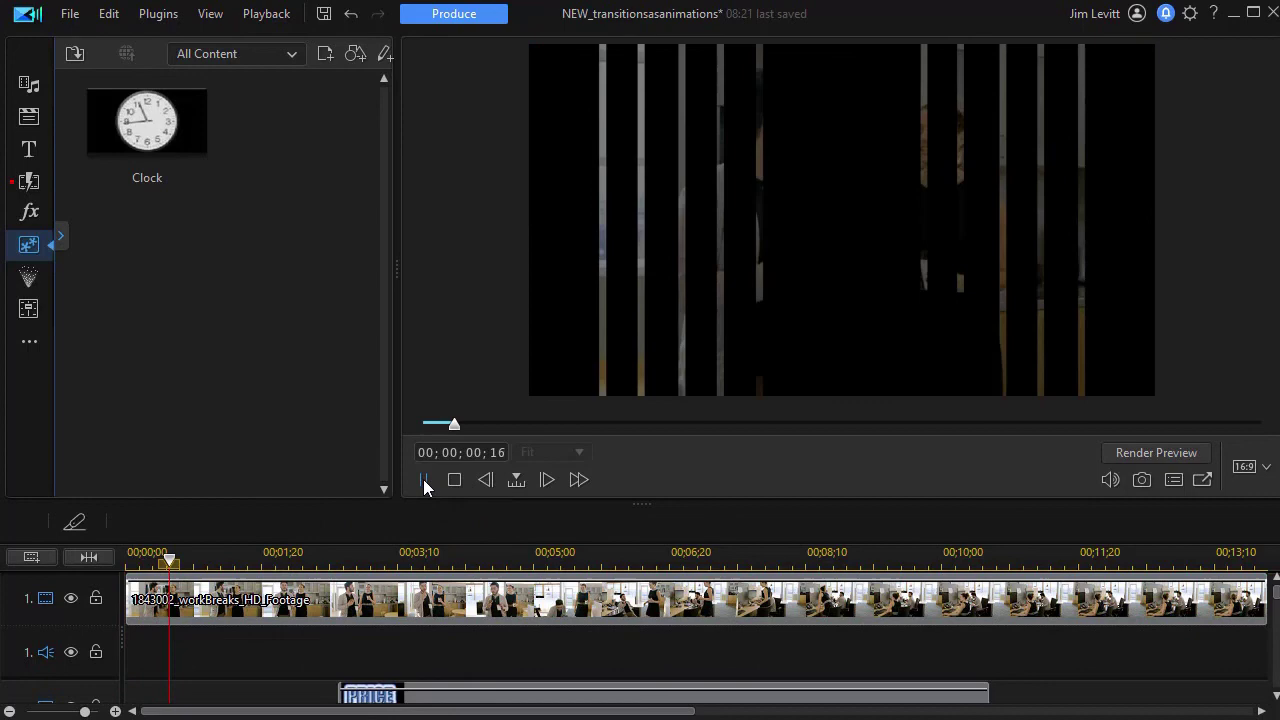